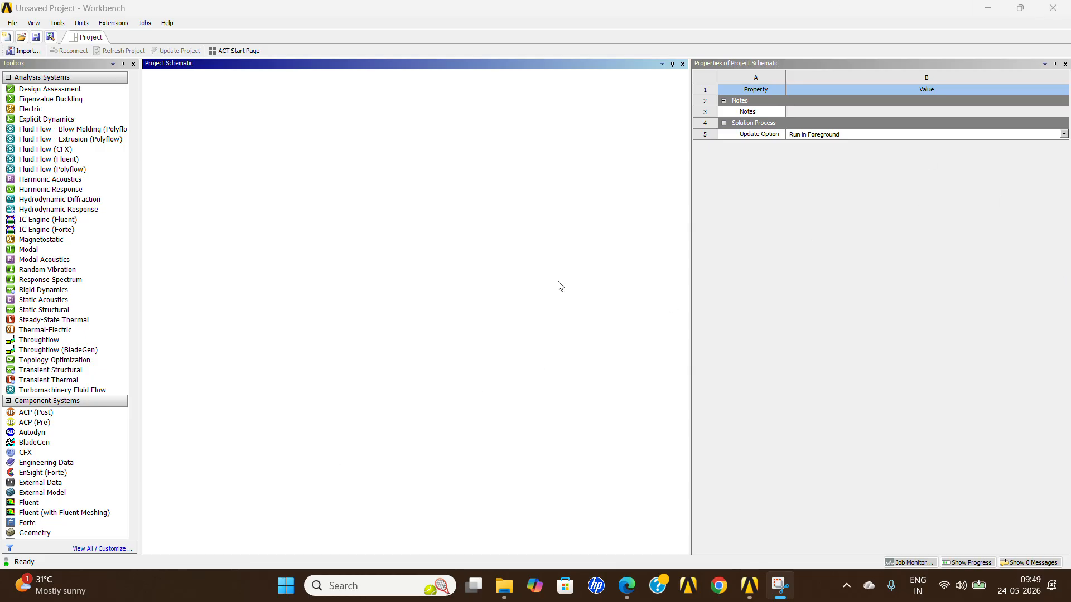
Create a Static Structural analysis system in the project schematic and open its Engineering Data for editing.
double_click(68, 310)
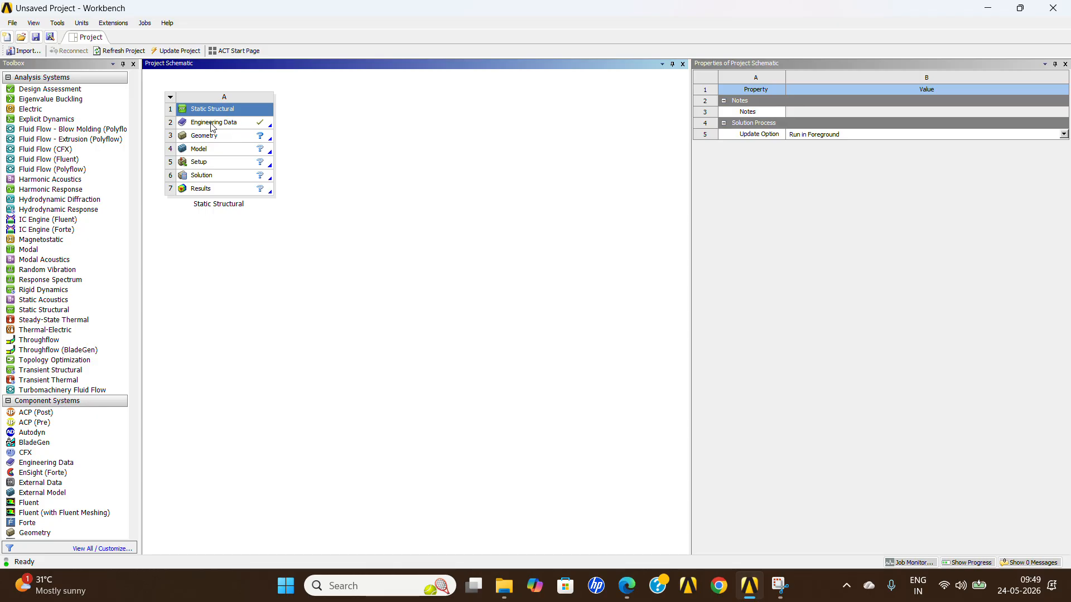
click(224, 129)
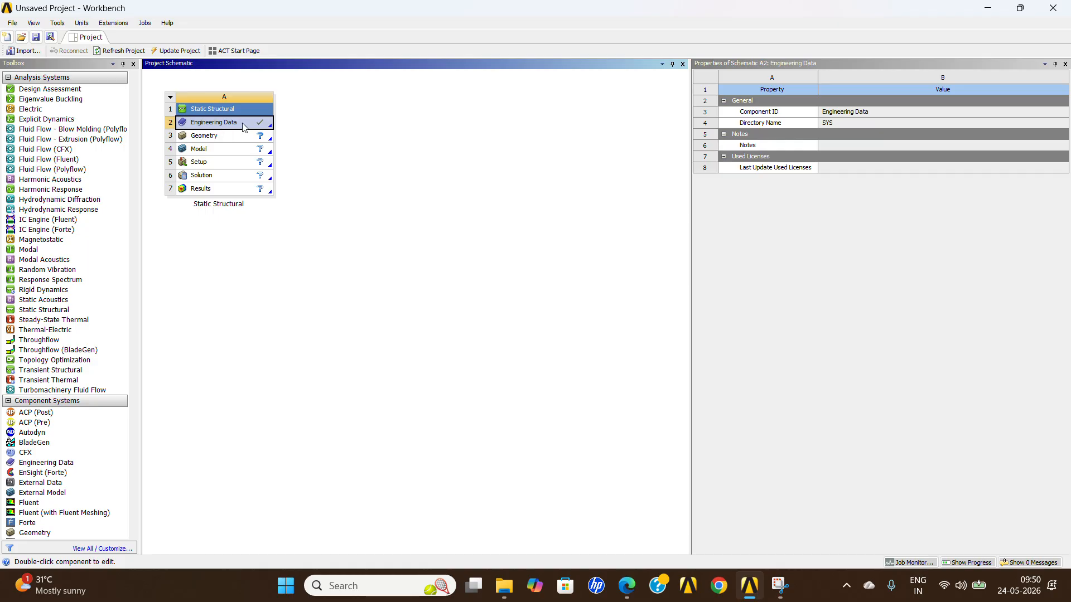
right_click(243, 127)
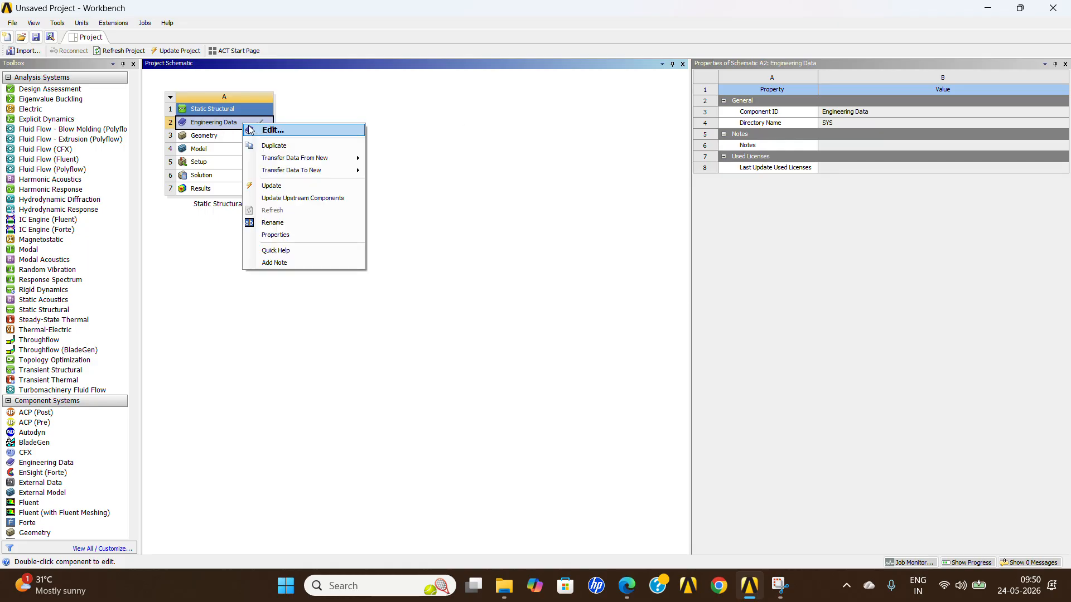
click(272, 130)
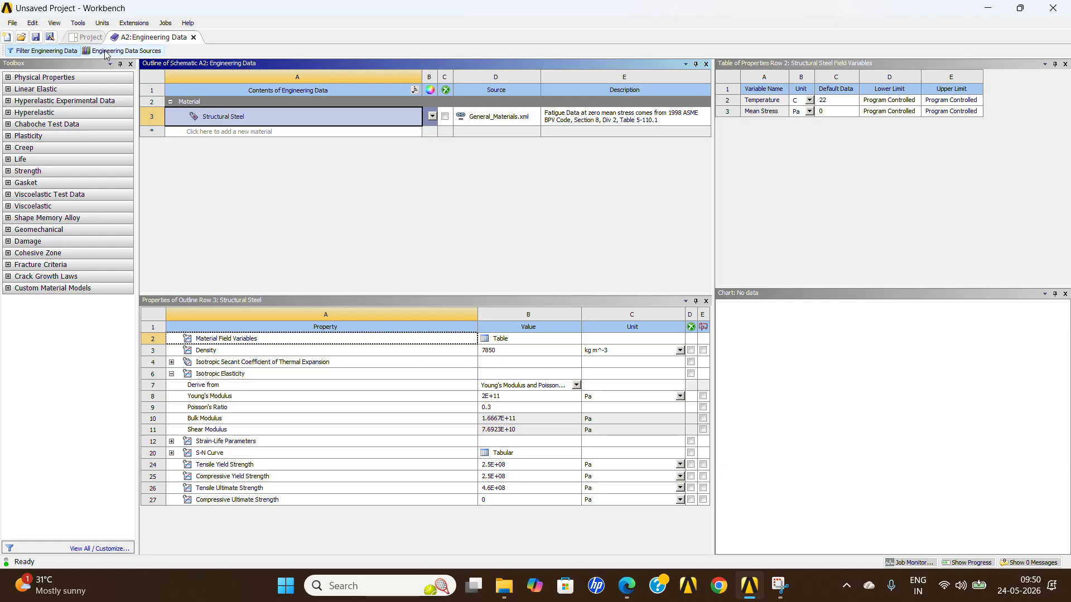
Show the engineering data sources and select the General Materials library.
click(145, 52)
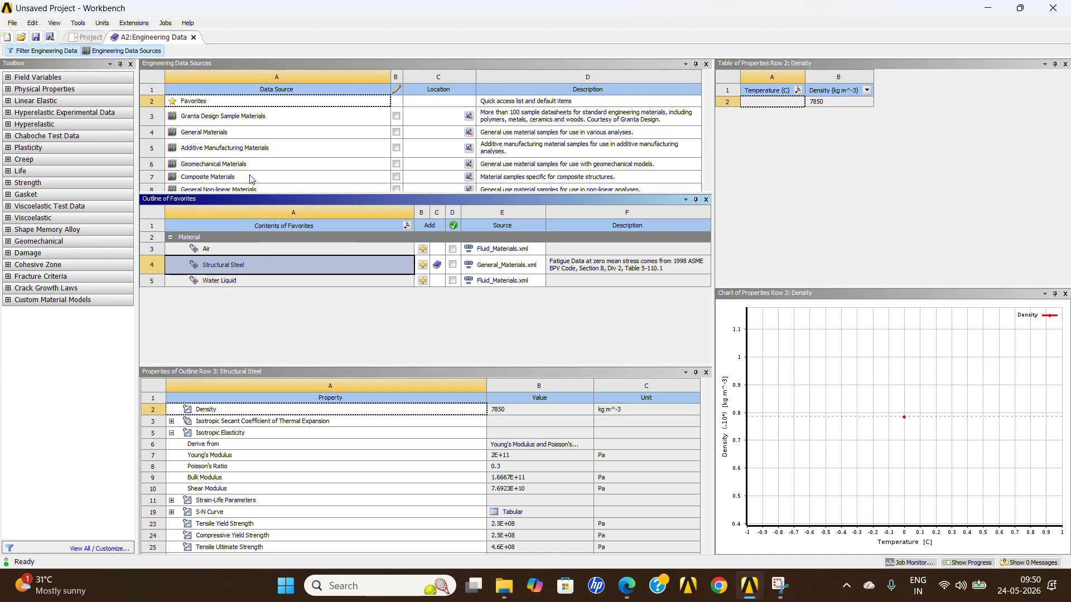
scroll(248, 134, down, 3)
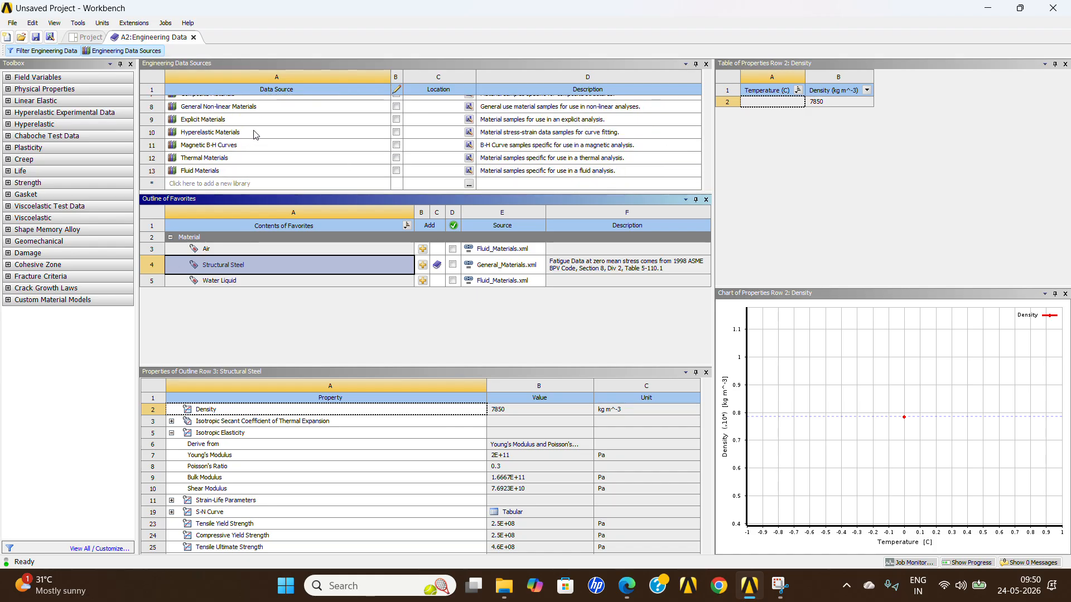
scroll(253, 139, up, 3)
scroll(248, 146, down, 3)
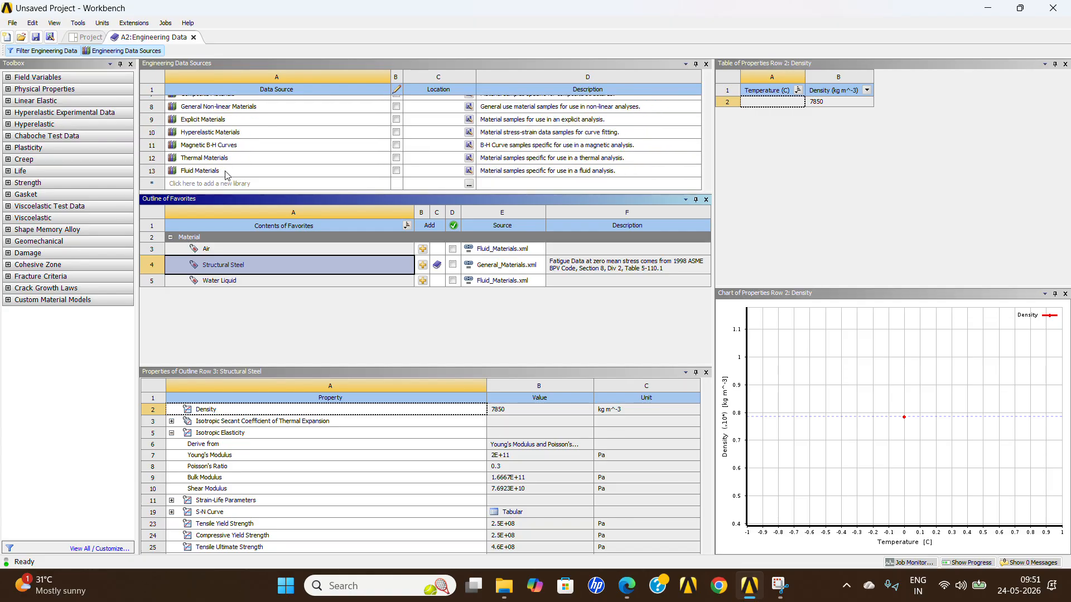
scroll(227, 175, up, 4)
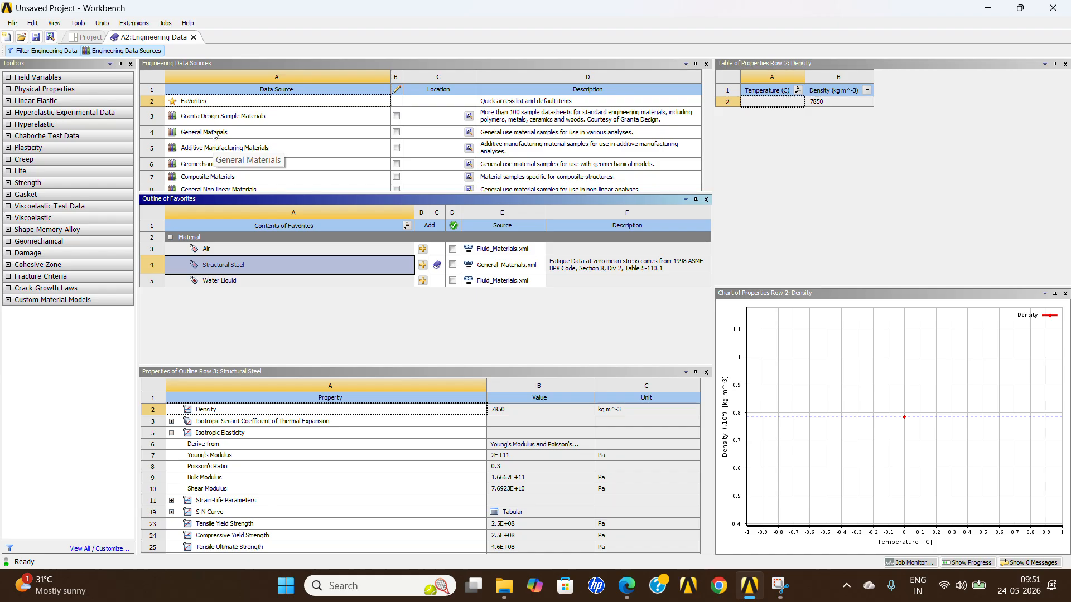
click(214, 133)
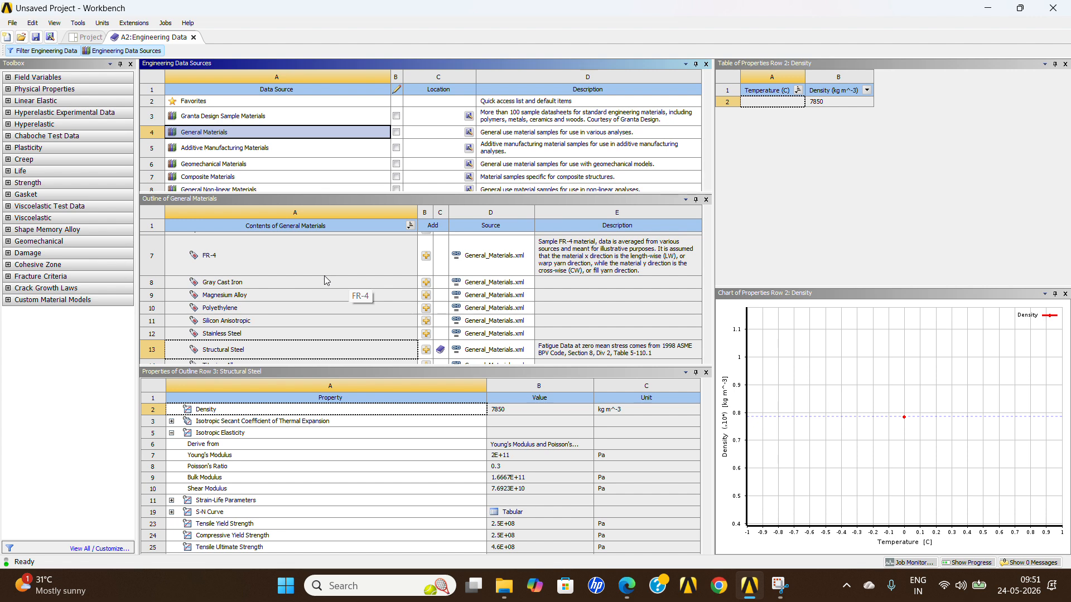
Add Aluminum Alloy from the General Materials library to the system's engineering data and close the data sources view.
scroll(314, 290, down, 1)
scroll(262, 279, up, 3)
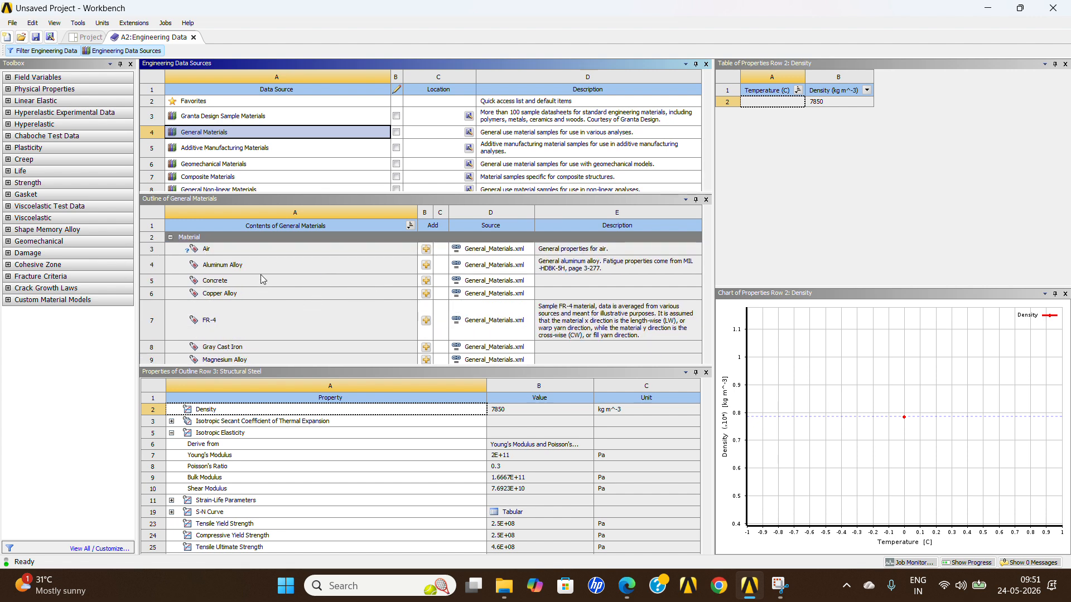
scroll(263, 313, down, 3)
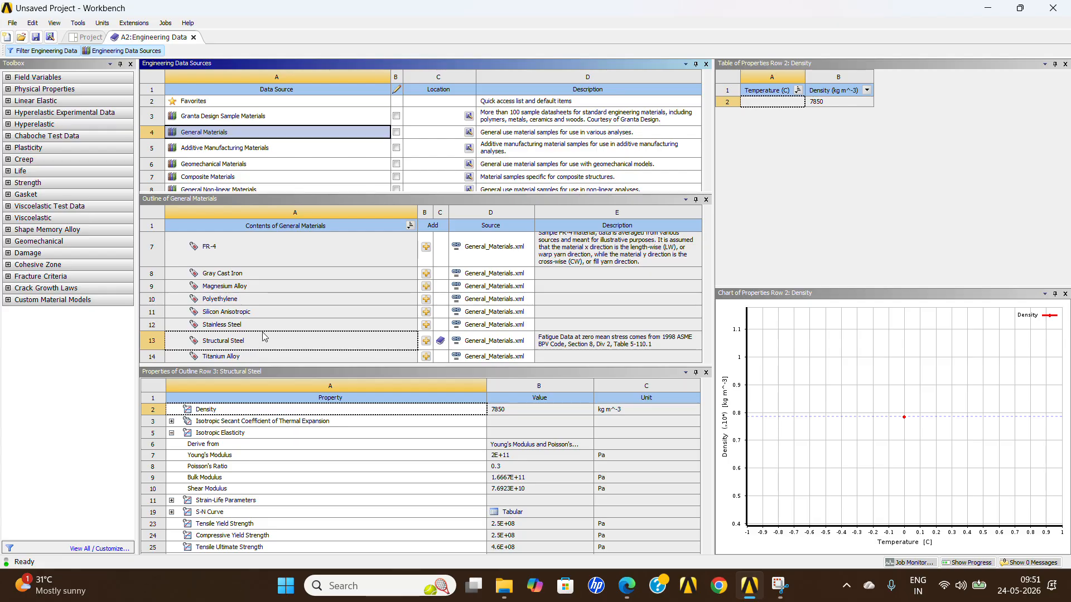
scroll(300, 329, up, 1)
scroll(363, 293, down, 1)
scroll(363, 335, up, 3)
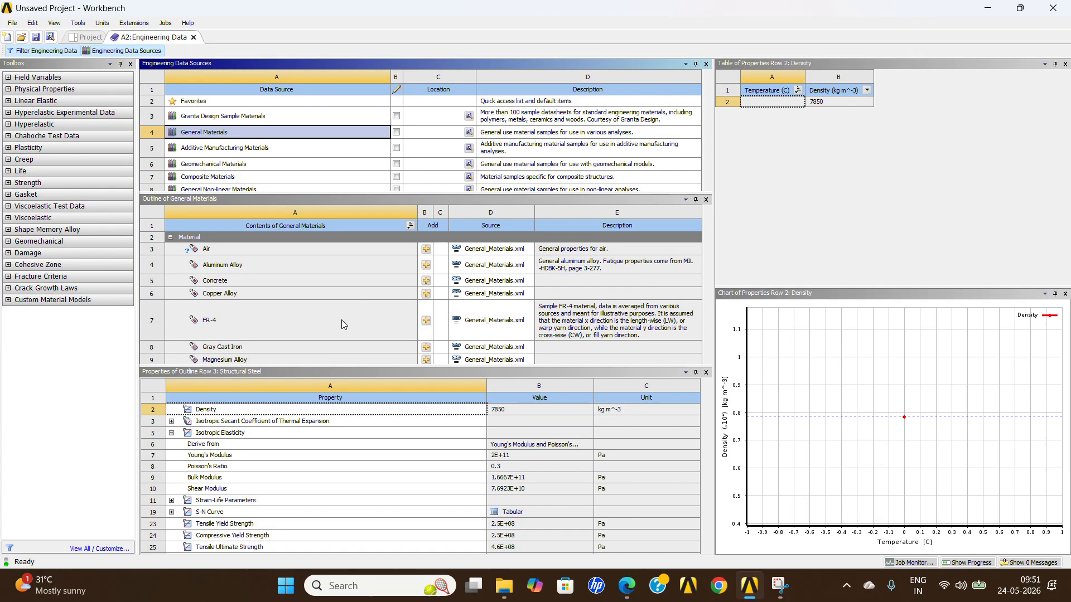
click(302, 264)
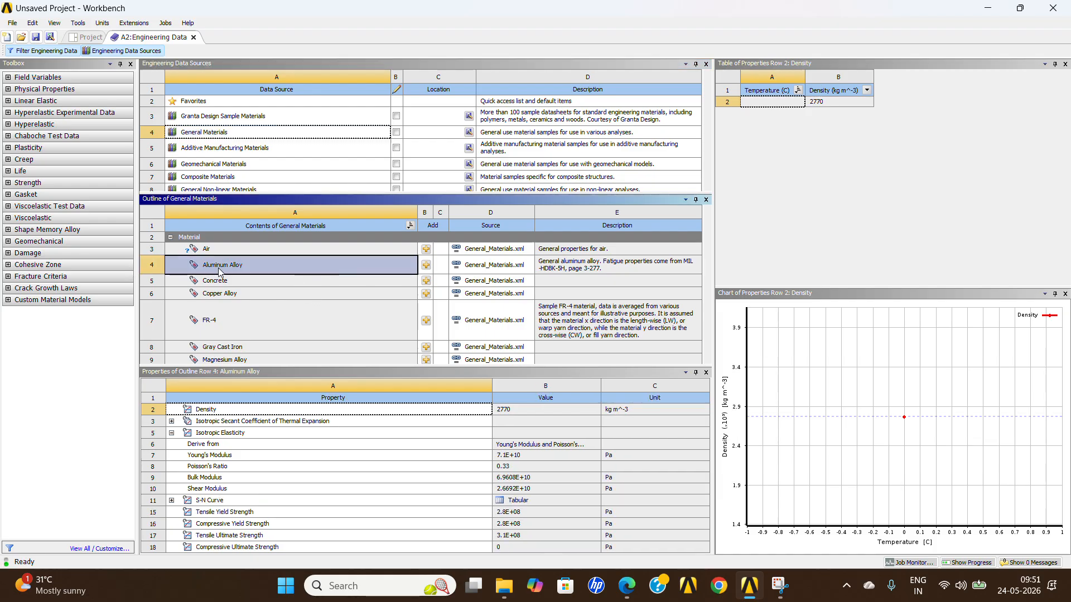
click(426, 267)
scroll(390, 298, down, 2)
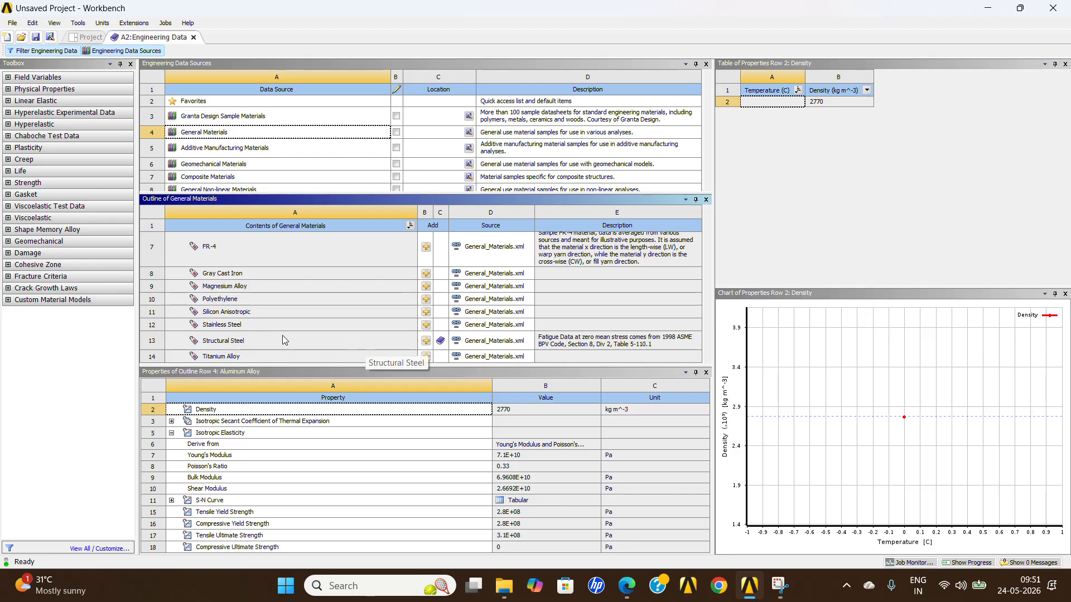
click(124, 52)
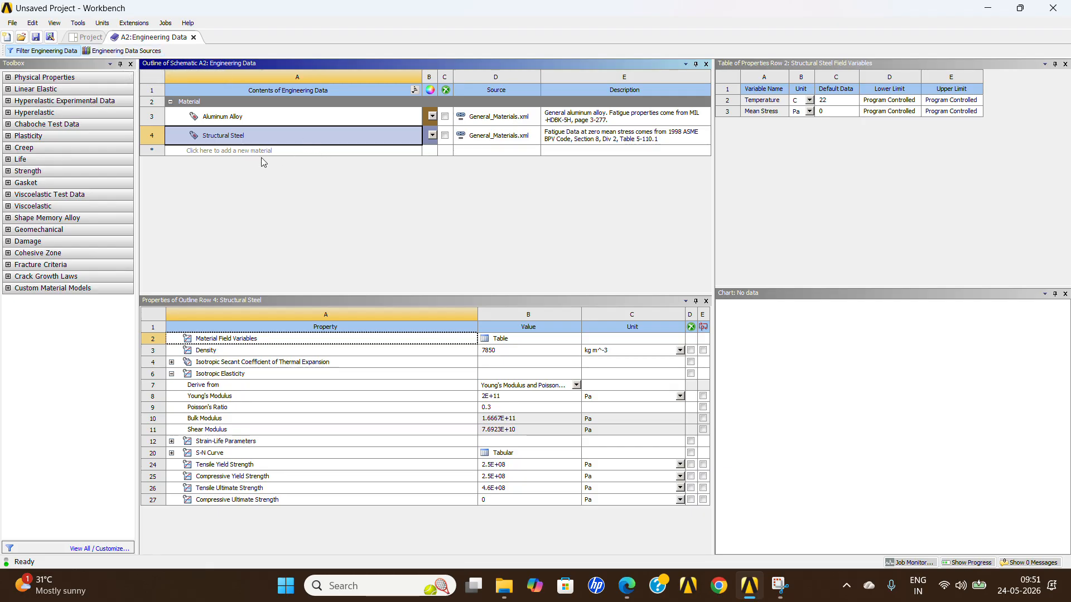
Compare the material properties of Aluminum Alloy and Structural Steel in the engineering data.
click(261, 118)
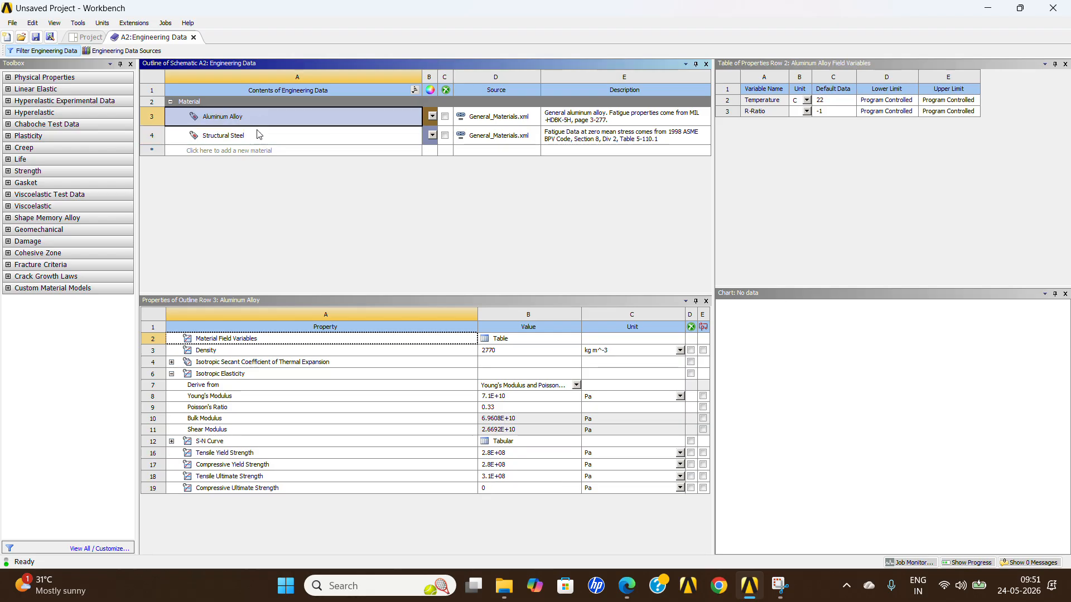
click(258, 141)
click(262, 117)
click(259, 139)
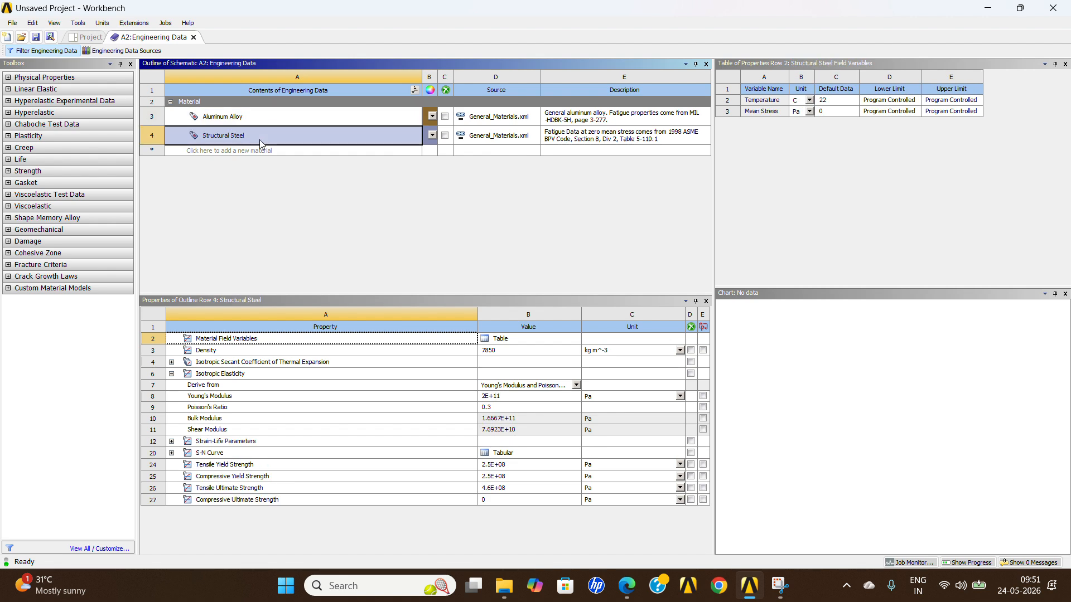
click(261, 118)
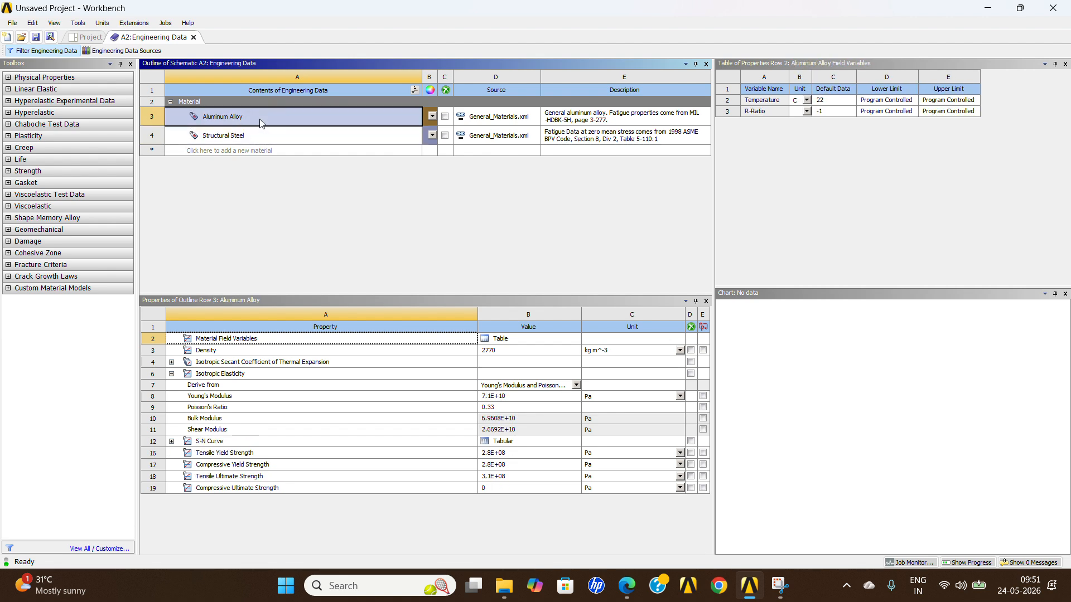
Return to the project schematic and import plate.igs from the CLASS 5 folder as the Static Structural geometry.
click(88, 38)
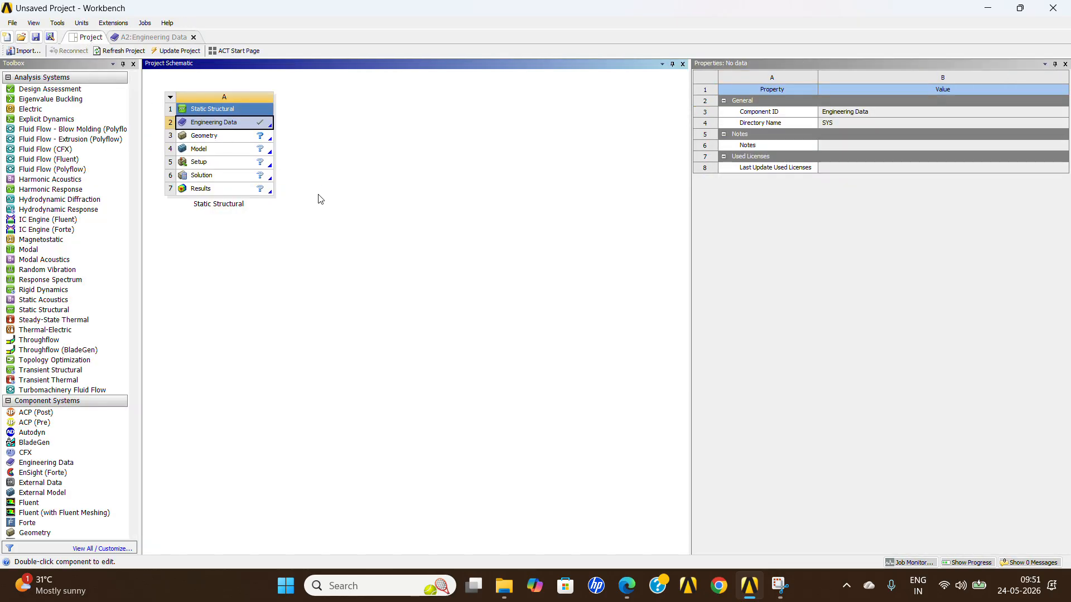
click(249, 141)
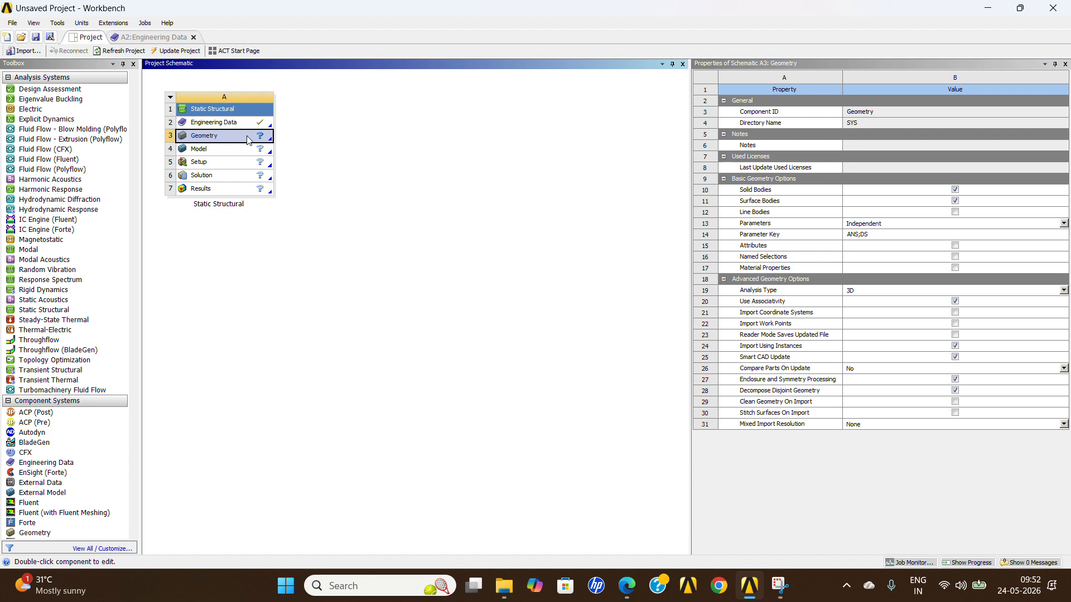
right_click(240, 136)
mouse_move(367, 166)
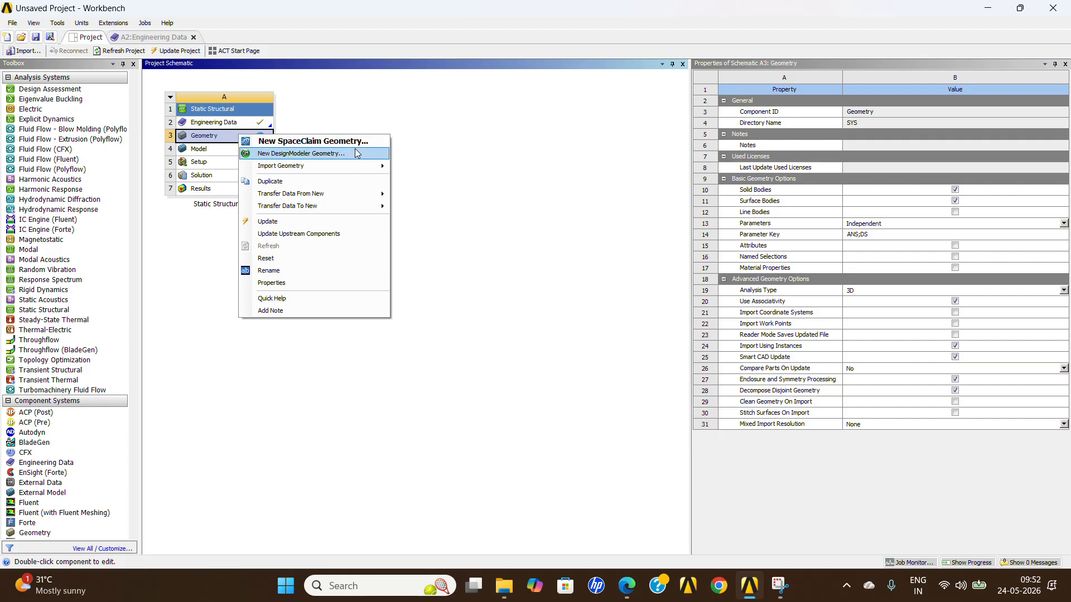
mouse_move(357, 168)
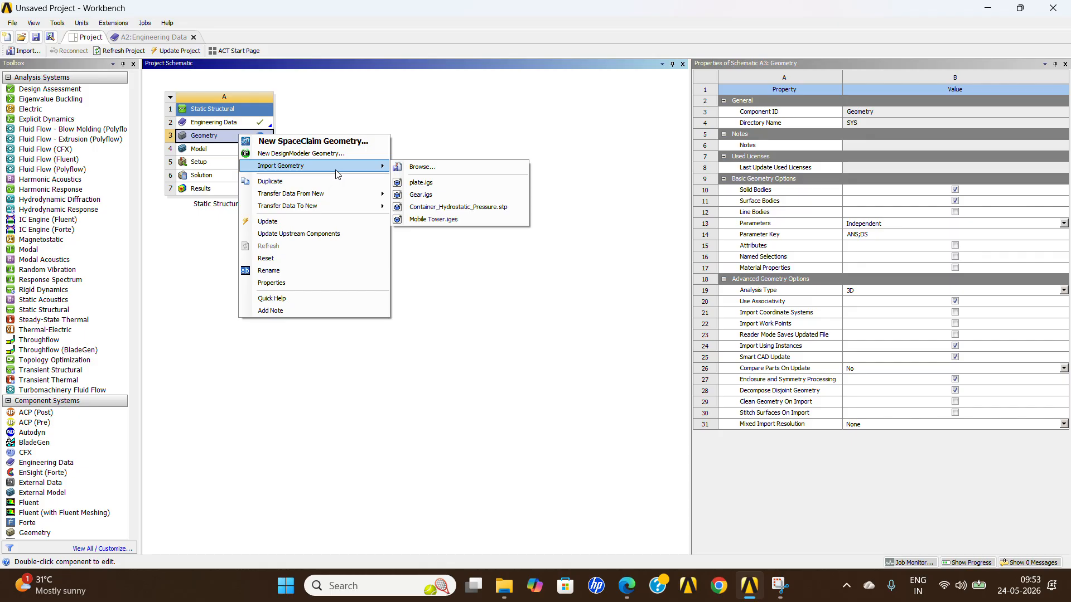
click(427, 168)
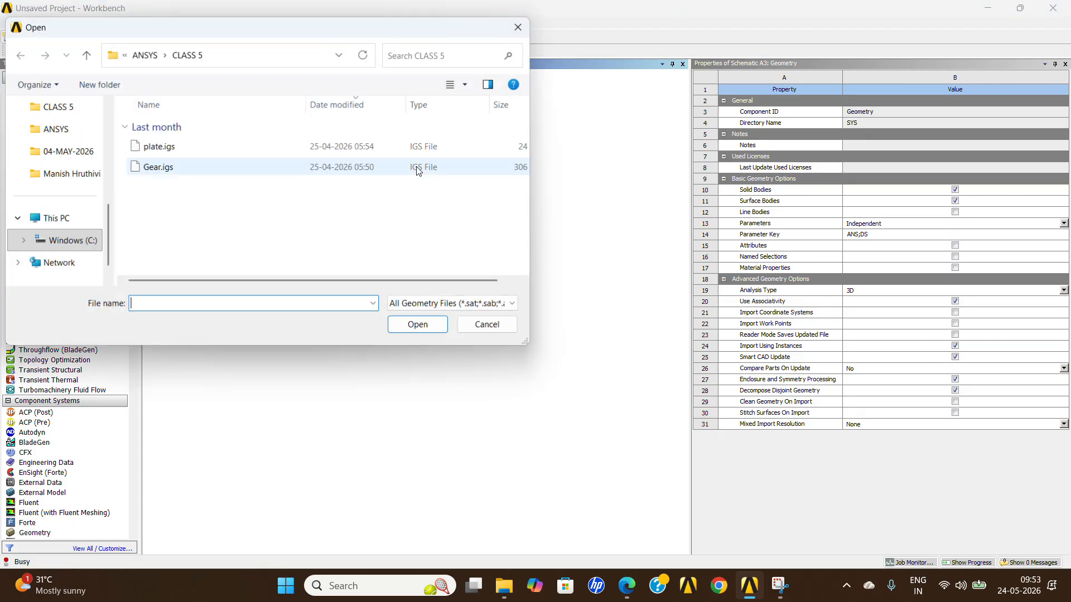
click(170, 149)
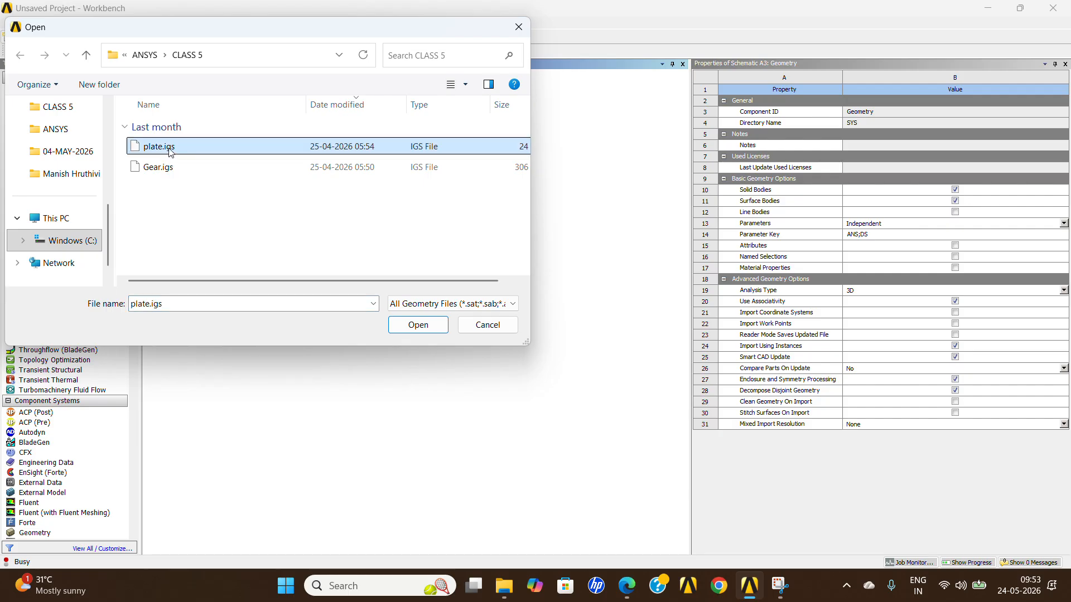
click(433, 324)
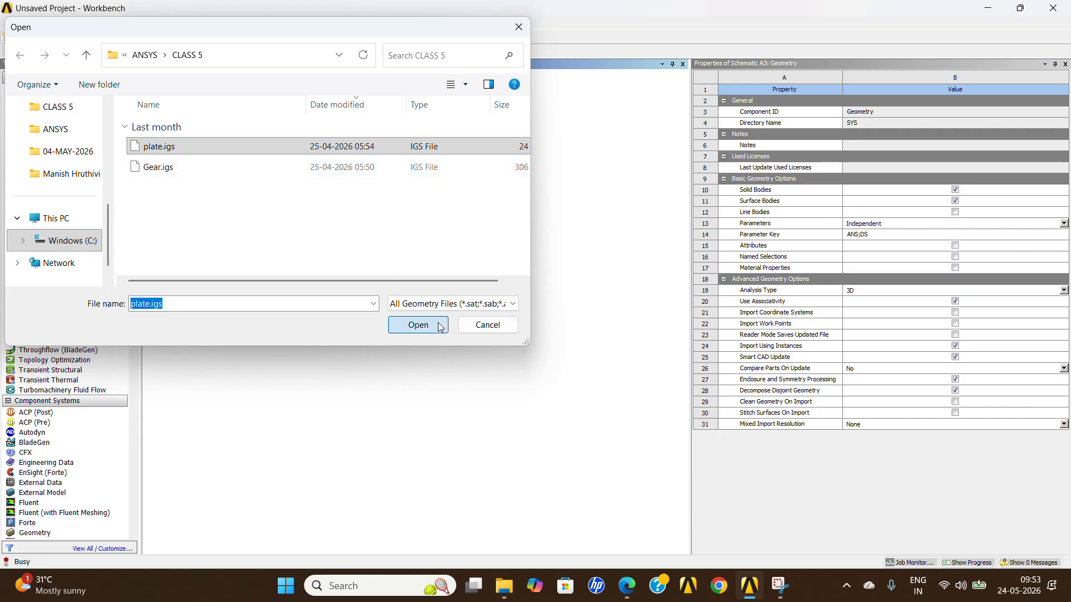
Open the Static Structural system's Model for editing in Mechanical.
click(238, 150)
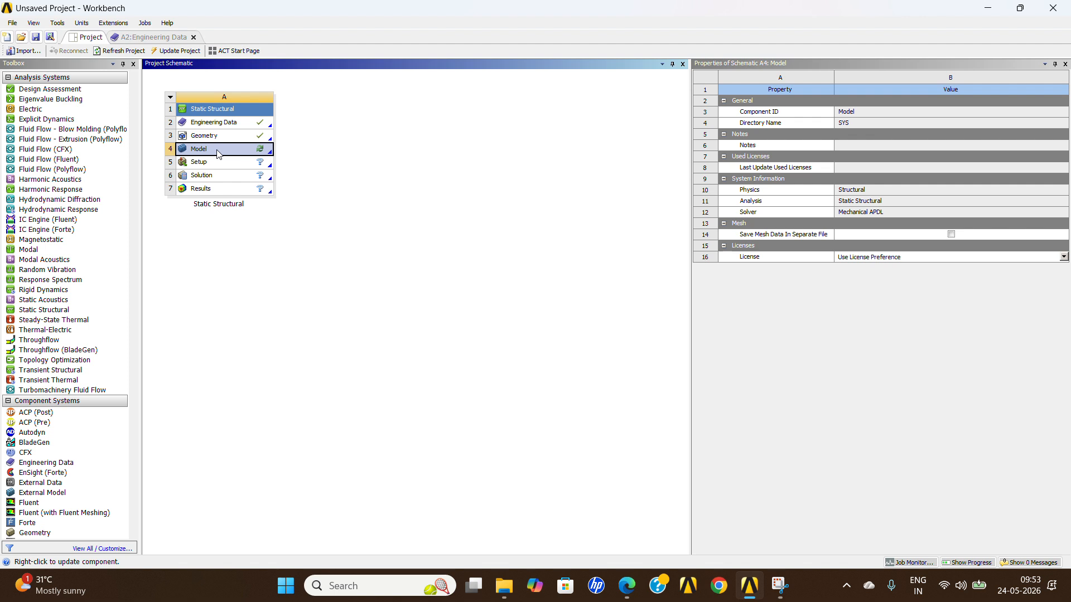
right_click(218, 151)
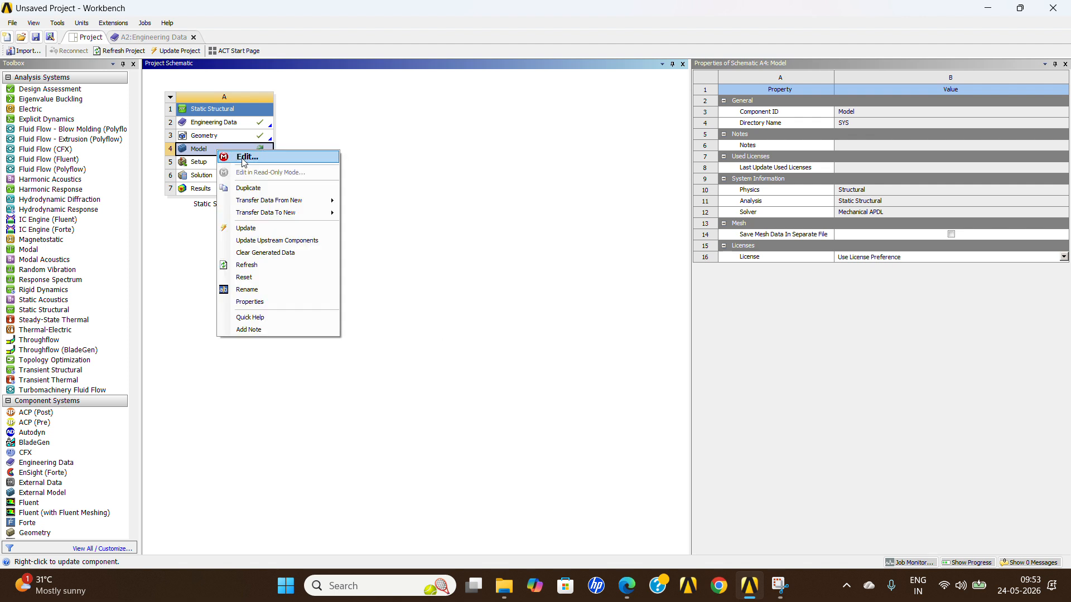
click(245, 158)
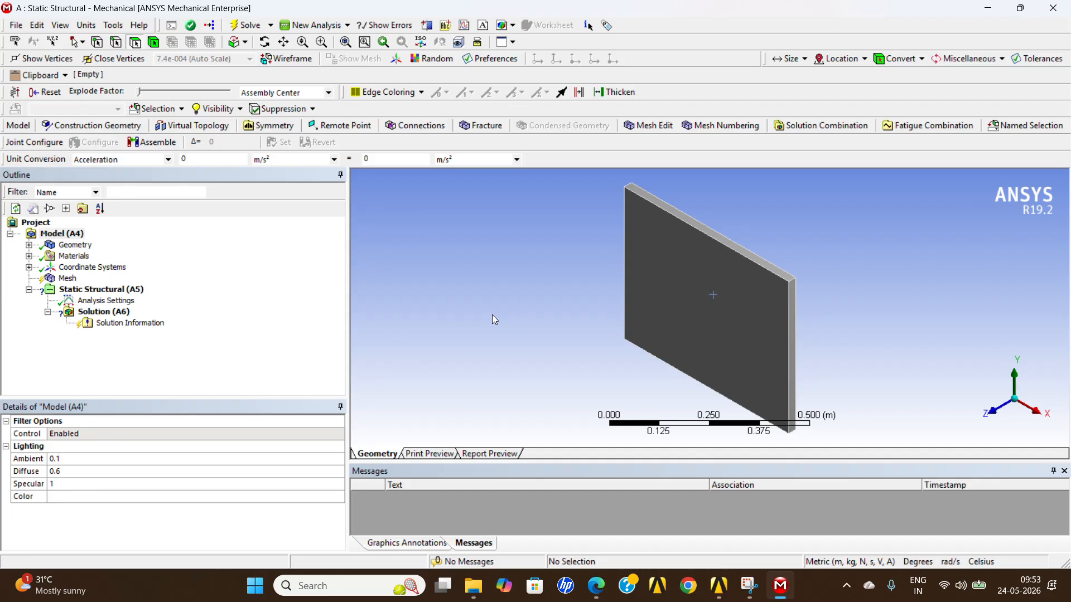
Expand the Geometry branch and inspect the details of the plate-FreeParts body.
click(29, 245)
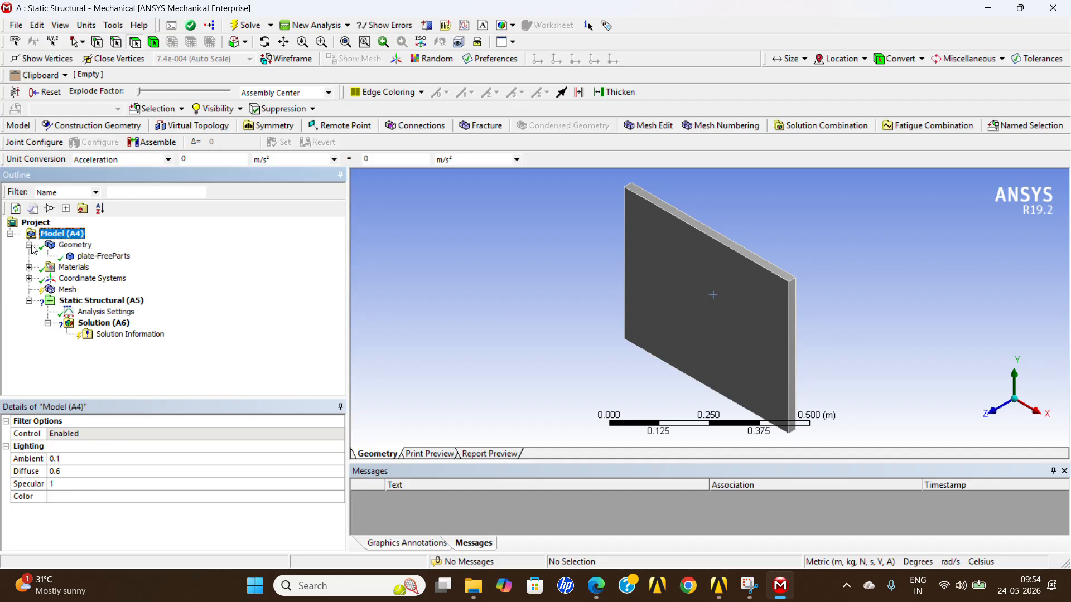
click(29, 245)
middle_drag(669, 379, 689, 281)
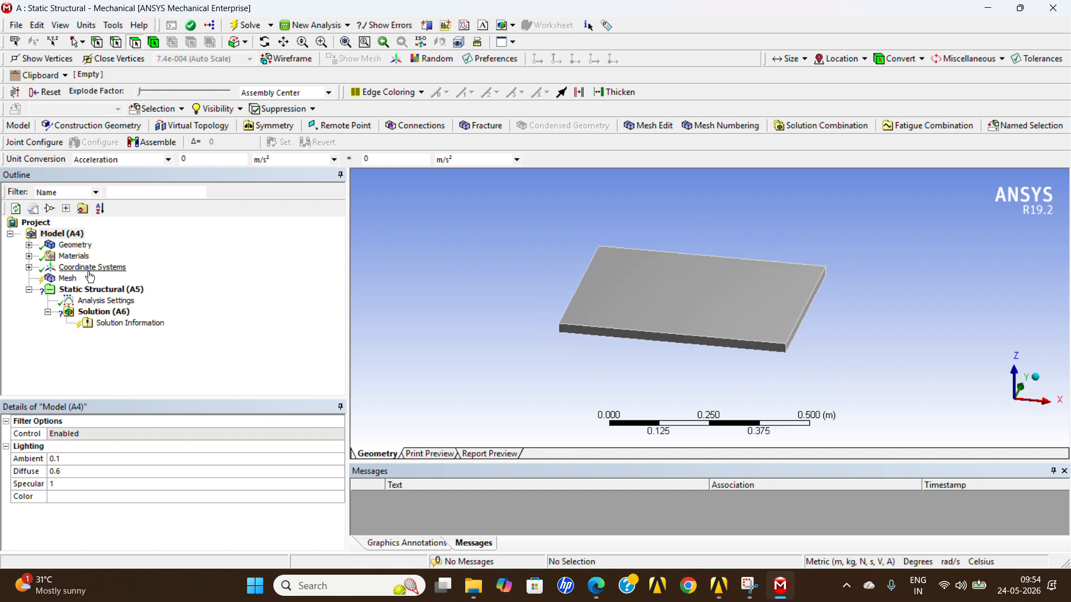
click(29, 245)
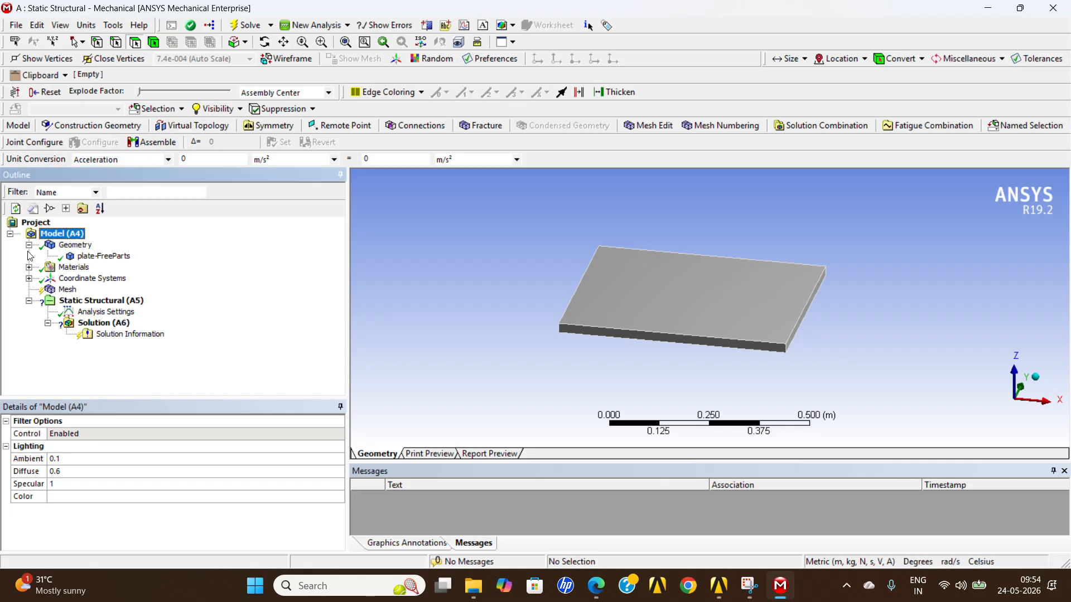
click(110, 258)
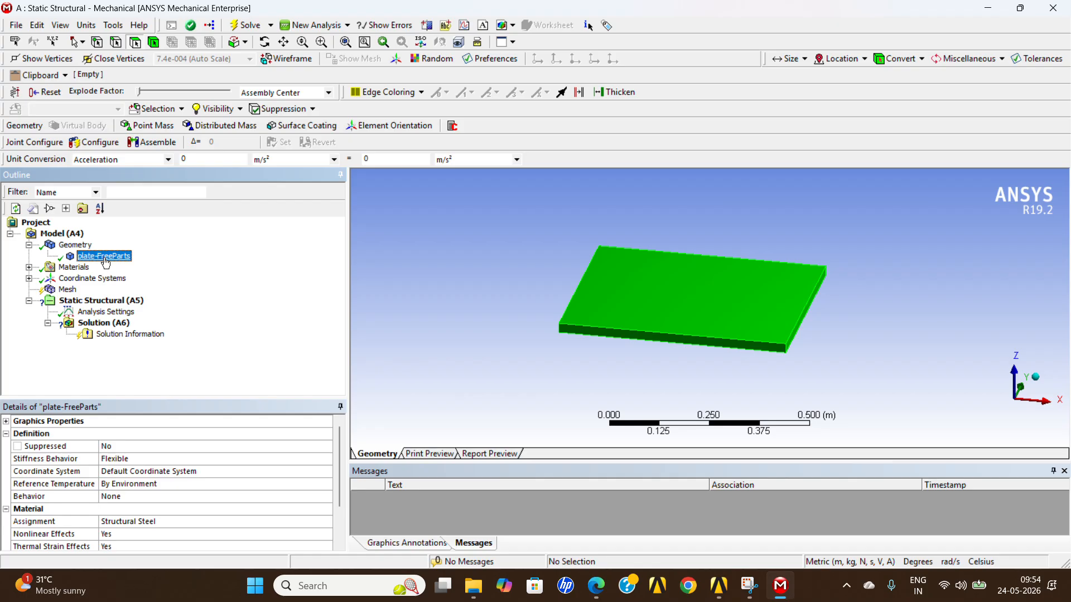
right_click(106, 261)
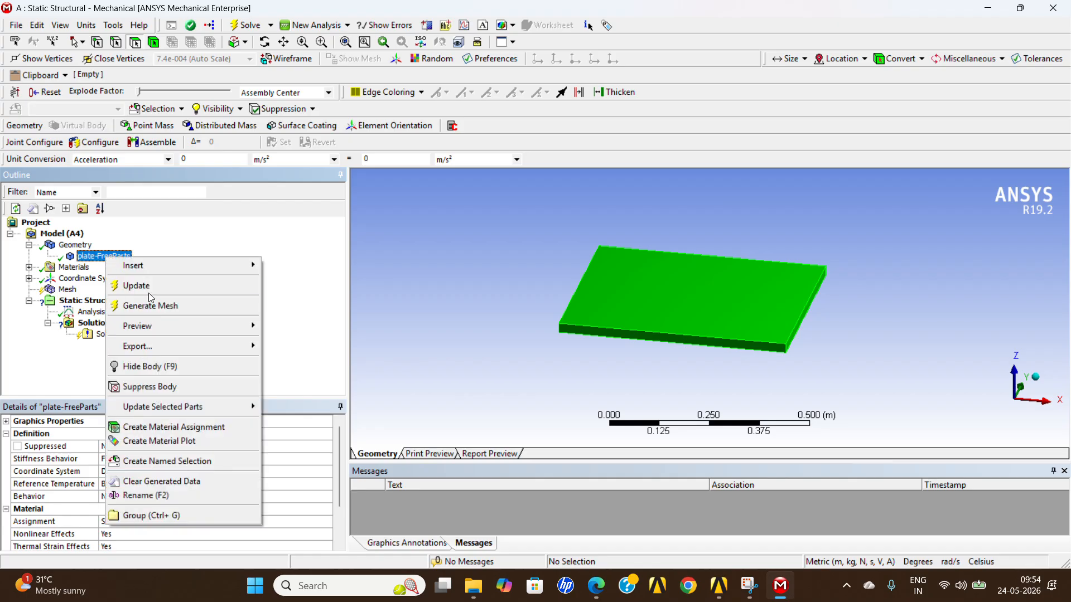
click(175, 496)
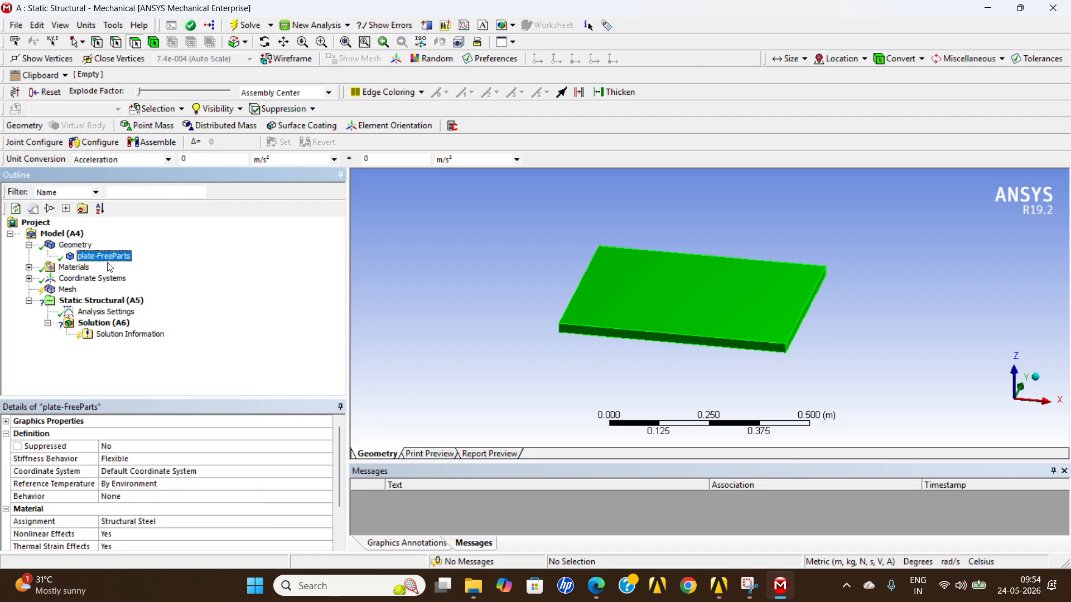
click(83, 267)
Assign Aluminum Alloy as the material of the plate-FreeParts body.
click(97, 257)
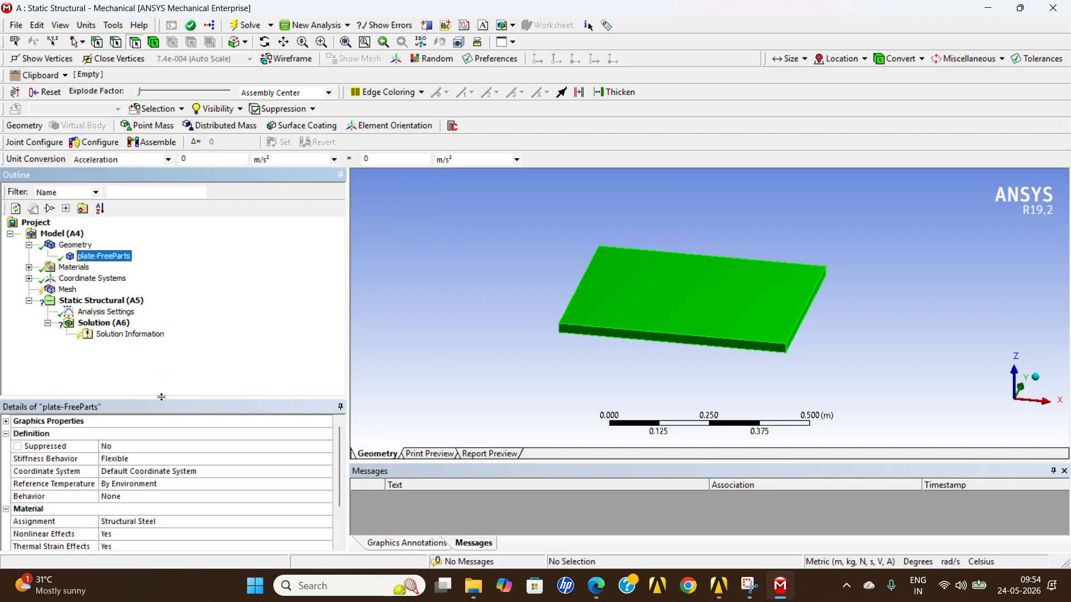
click(229, 521)
click(327, 522)
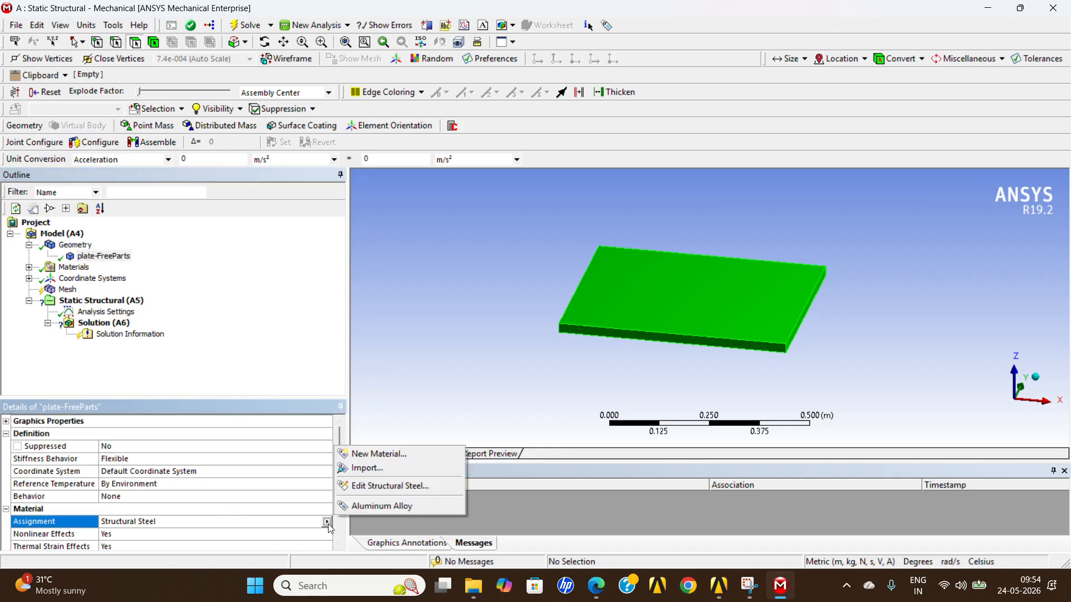
click(377, 508)
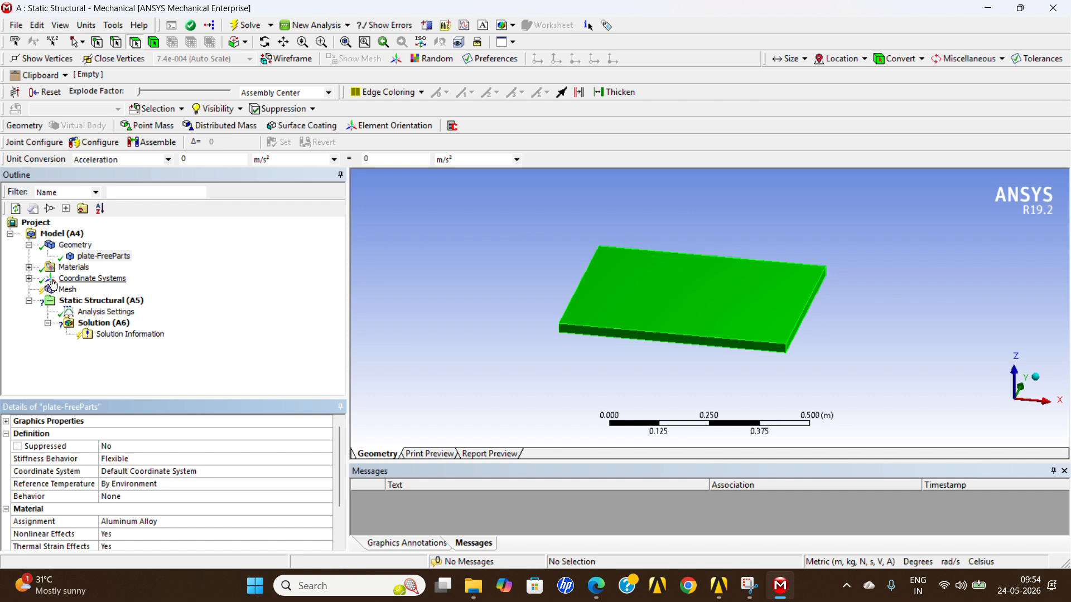
Review the entries under Materials and Coordinate Systems in the model tree, then collapse both branches.
click(29, 267)
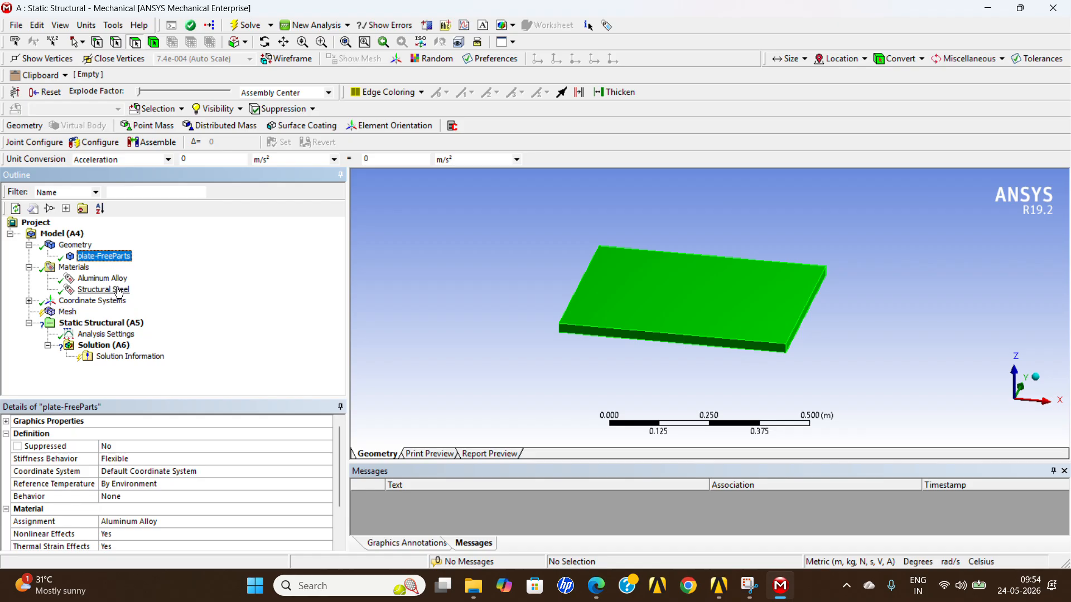
click(29, 301)
click(29, 301)
click(29, 267)
Generate the plate's mesh with the default mesh settings.
click(74, 290)
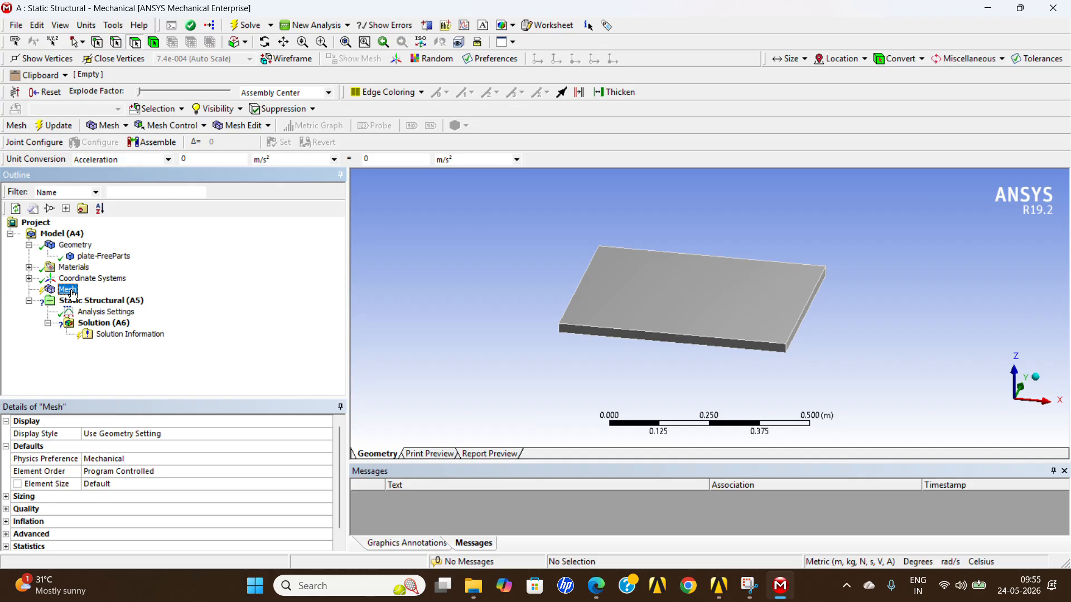
right_click(71, 294)
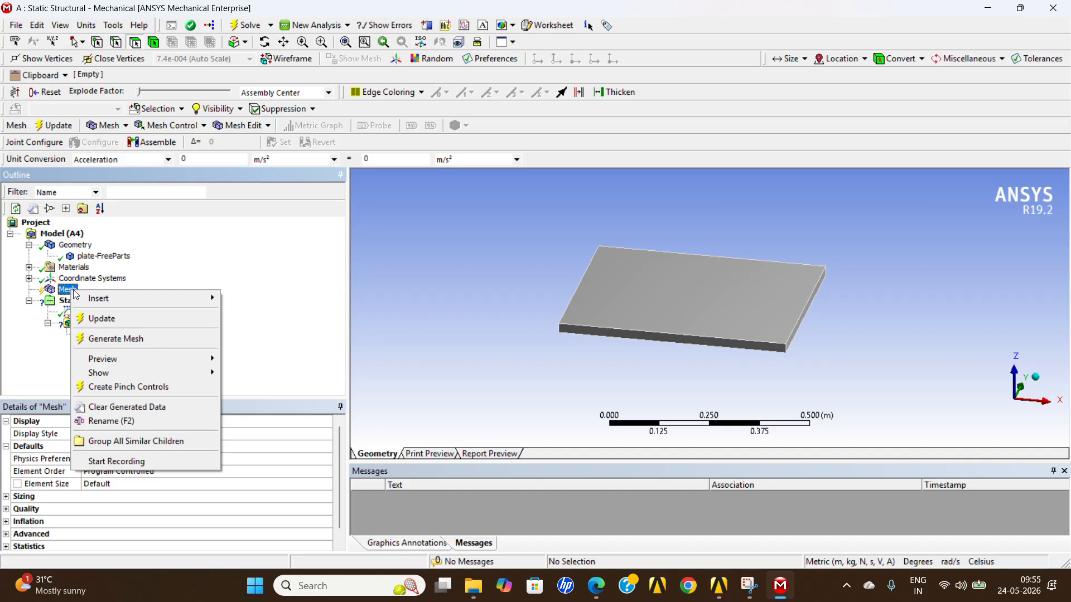
click(118, 338)
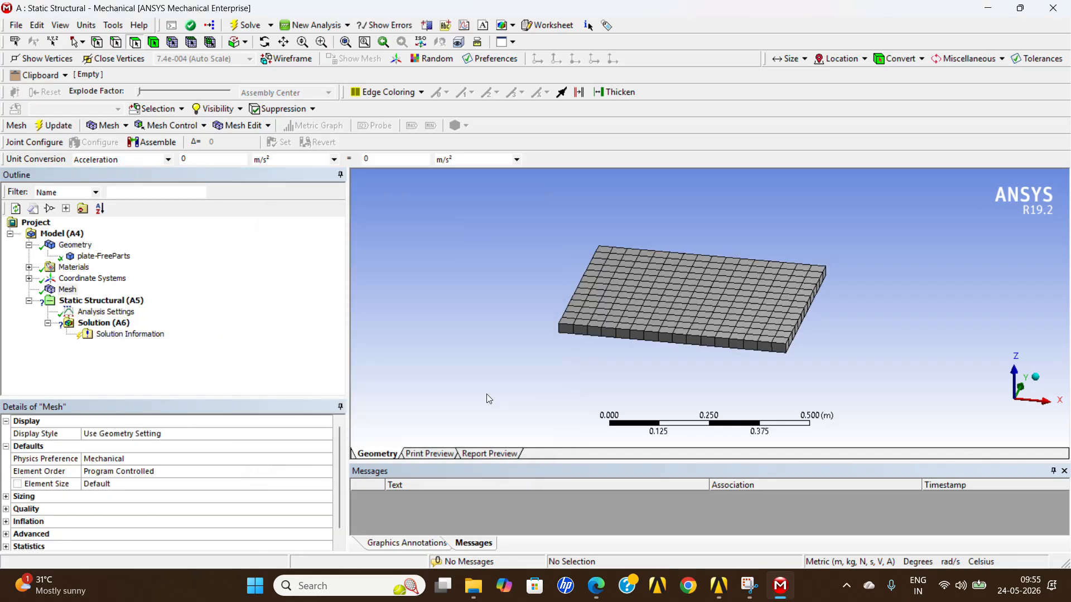
Examine the generated mesh from several angles, checking the elements through the plate's thickness at the near corner.
scroll(793, 369, up, 2)
middle_drag(793, 368, 753, 357)
scroll(627, 297, down, 2)
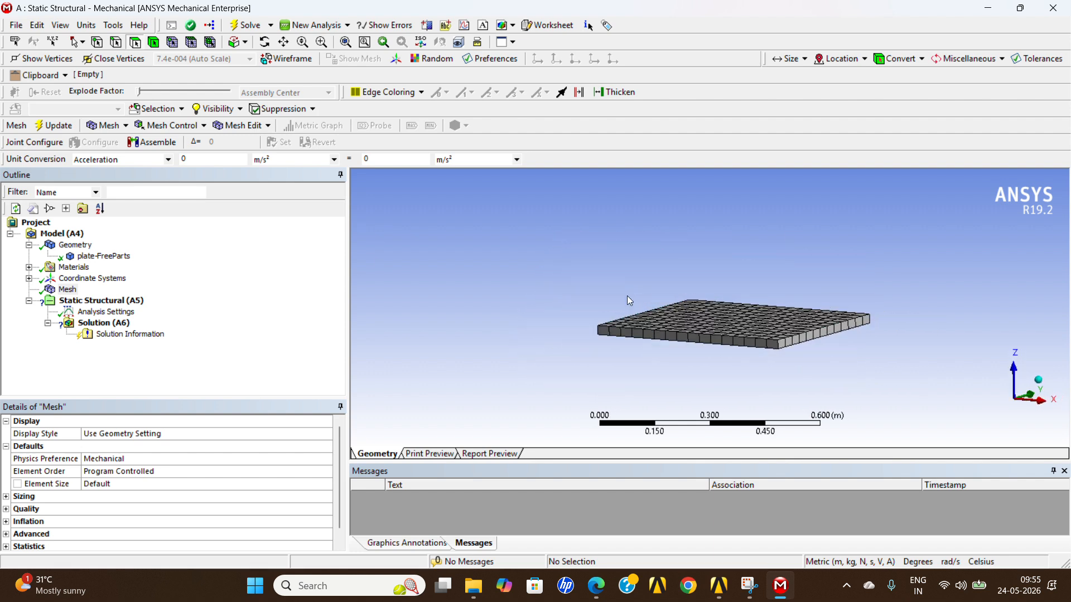
scroll(846, 397, up, 4)
mouse_move(862, 389)
middle_down()
mouse_move(862, 374)
mouse_move(856, 389)
middle_up()
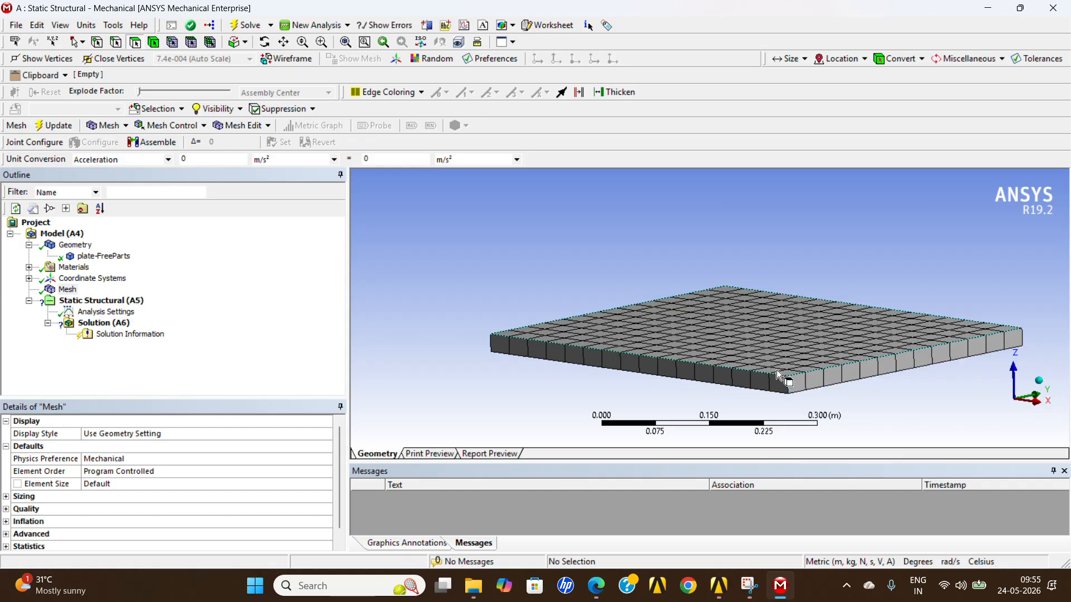
scroll(786, 383, up, 2)
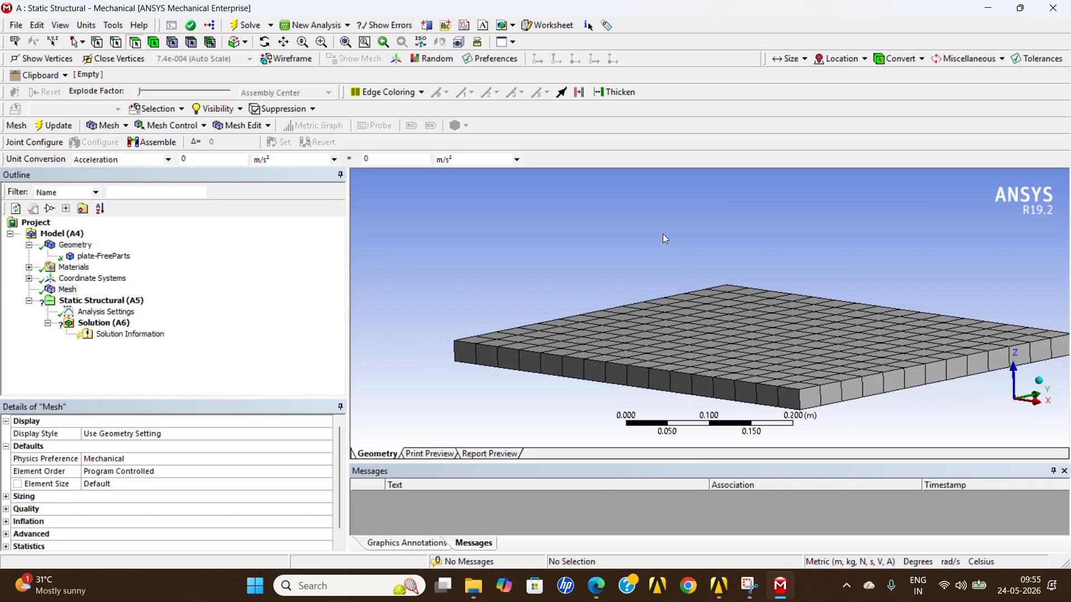
mouse_move(664, 235)
middle_down()
mouse_move(652, 218)
mouse_move(647, 235)
middle_up()
scroll(647, 234, down, 2)
scroll(646, 230, down, 3)
scroll(759, 337, up, 4)
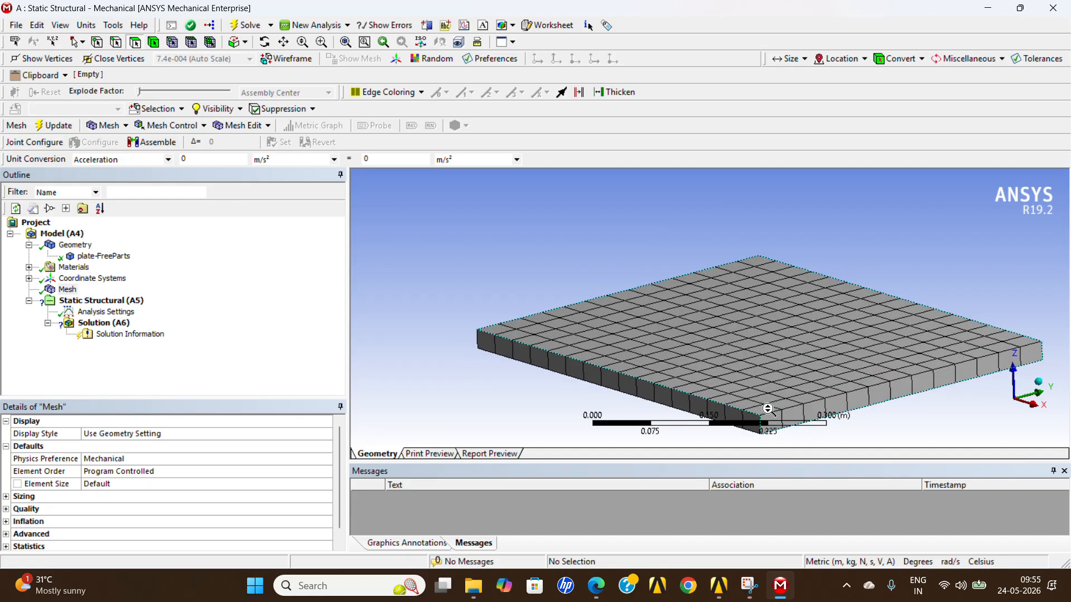
scroll(765, 407, down, 4)
scroll(784, 374, up, 3)
right_click(901, 404)
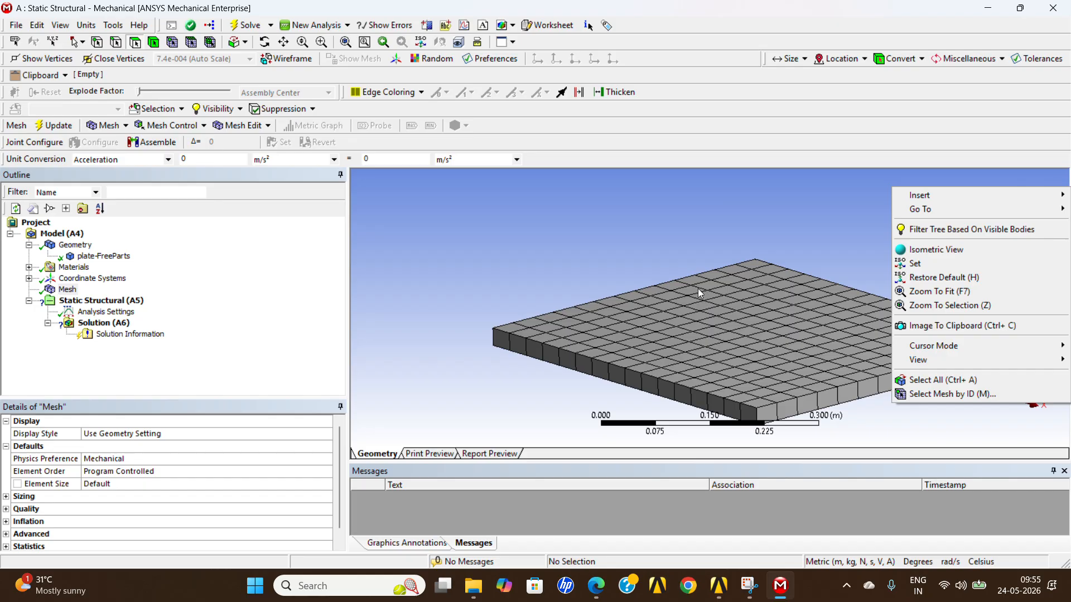
click(712, 235)
ctrl+middle_drag(765, 387, 705, 297)
scroll(705, 302, up, 5)
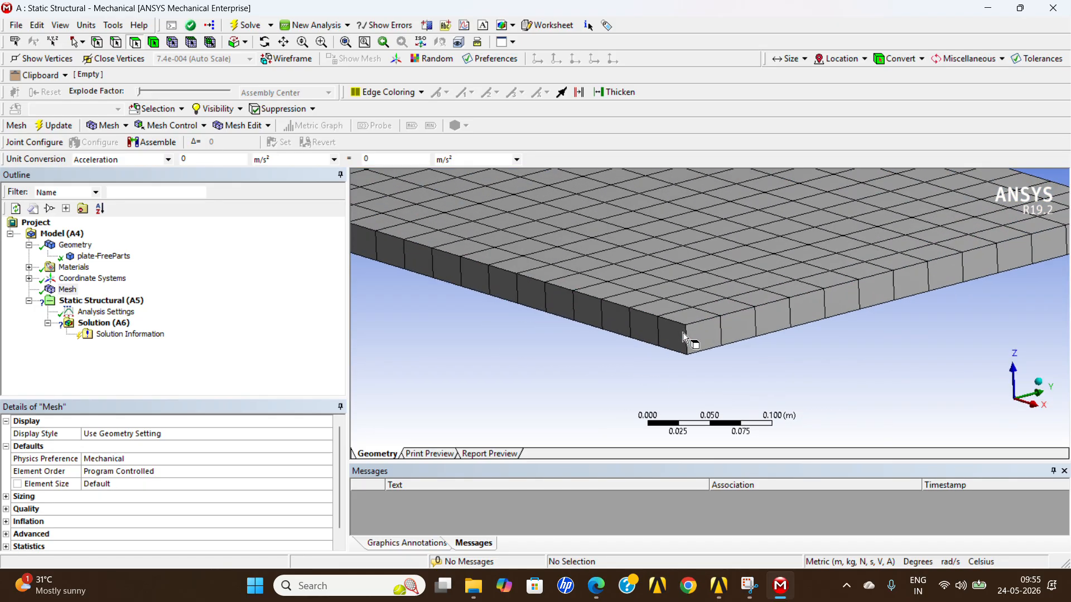
ctrl+middle_drag(701, 336, 696, 313)
scroll(669, 329, up, 1)
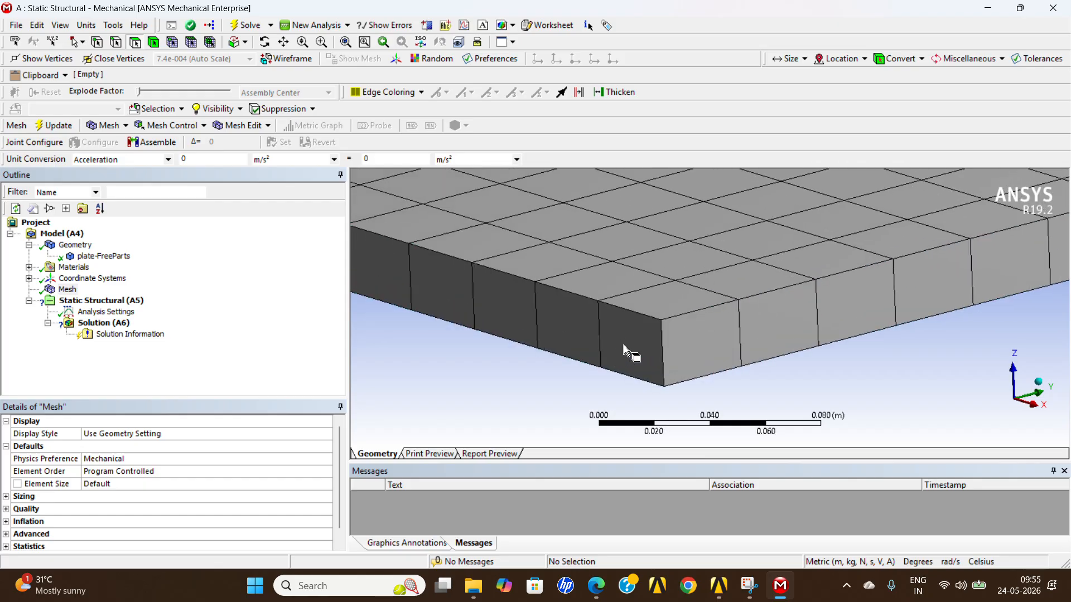
Insert a mesh sizing control scoped to the short vertical thickness edge at the plate's near corner.
click(59, 289)
right_click(58, 290)
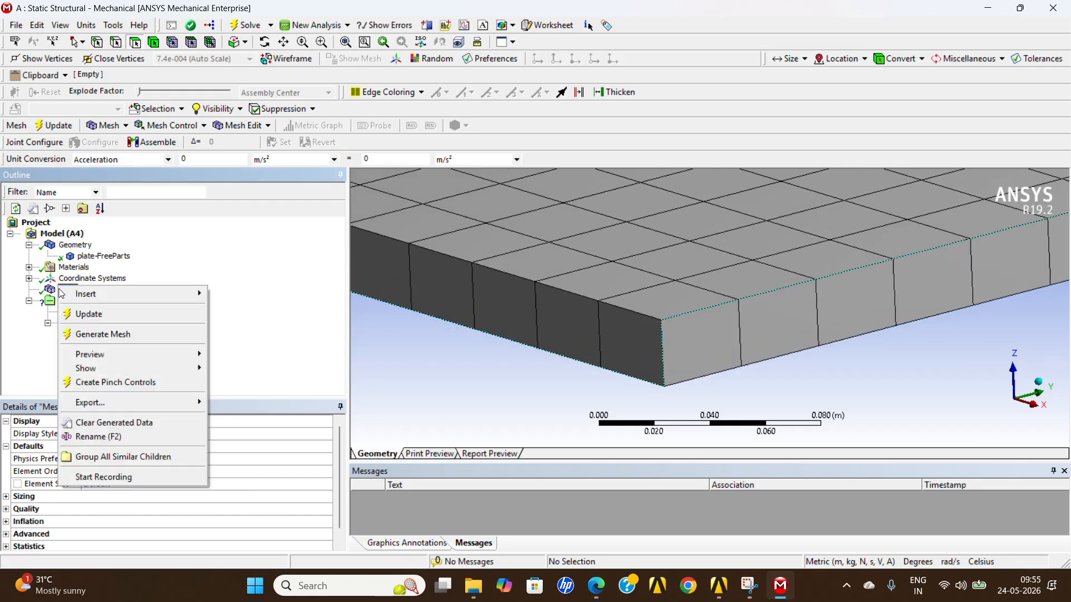
mouse_move(125, 291)
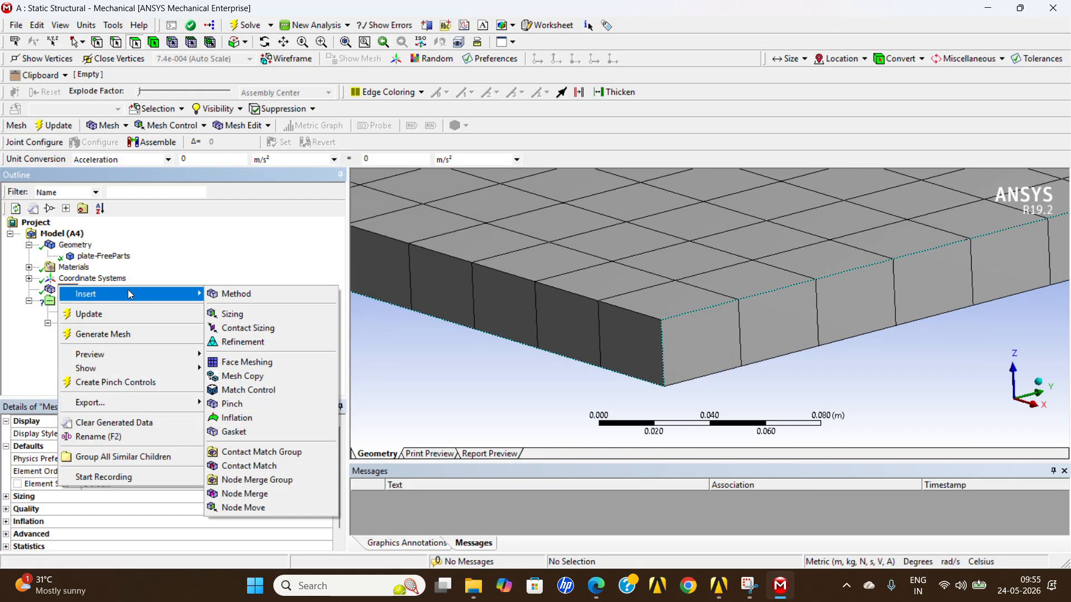
click(277, 313)
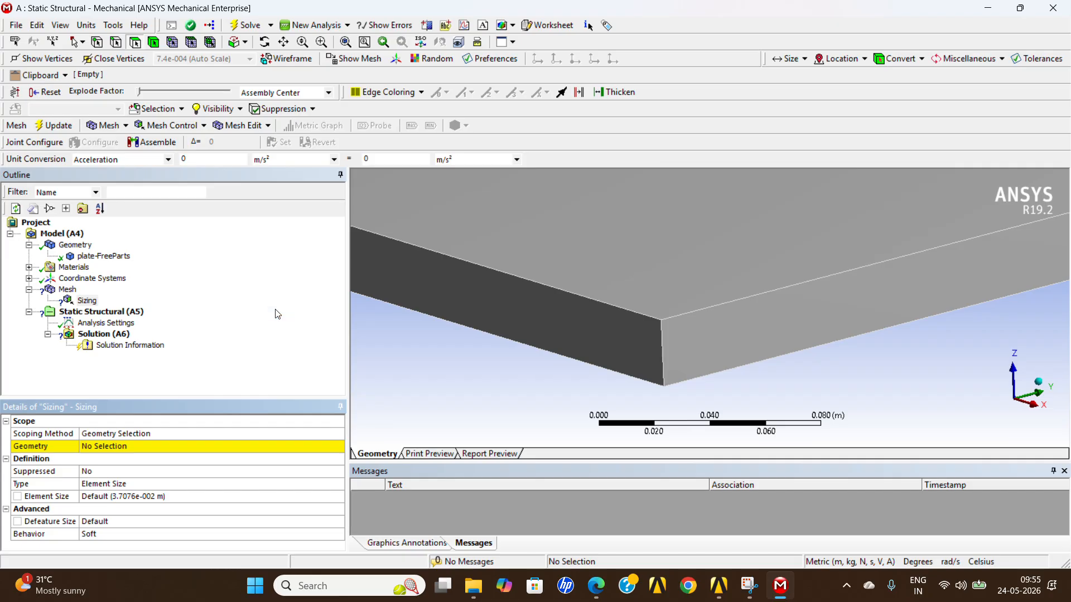
click(184, 447)
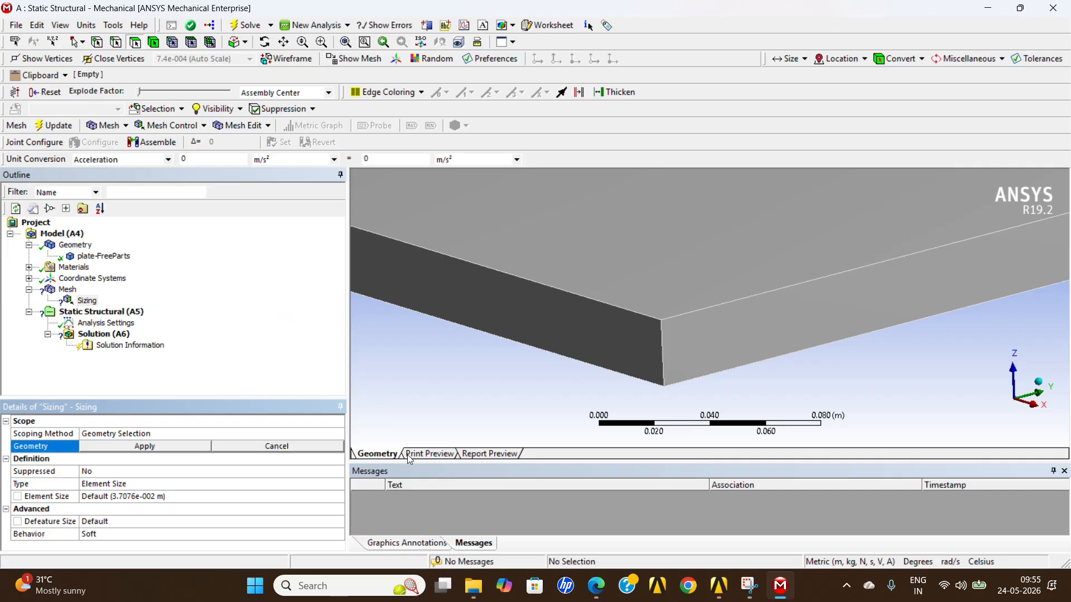
scroll(645, 369, down, 2)
scroll(646, 369, down, 2)
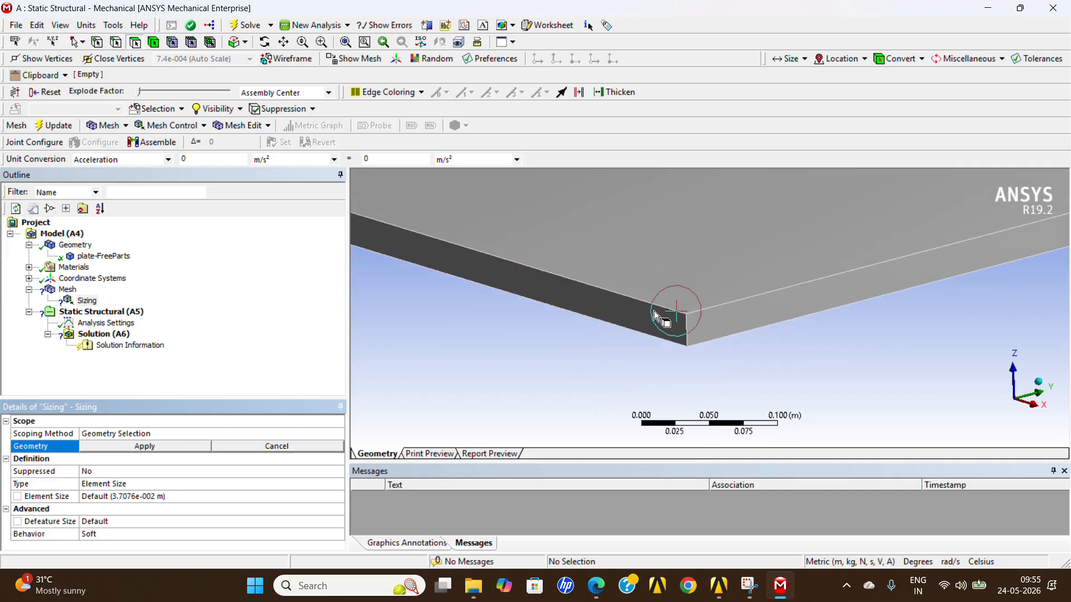
click(117, 43)
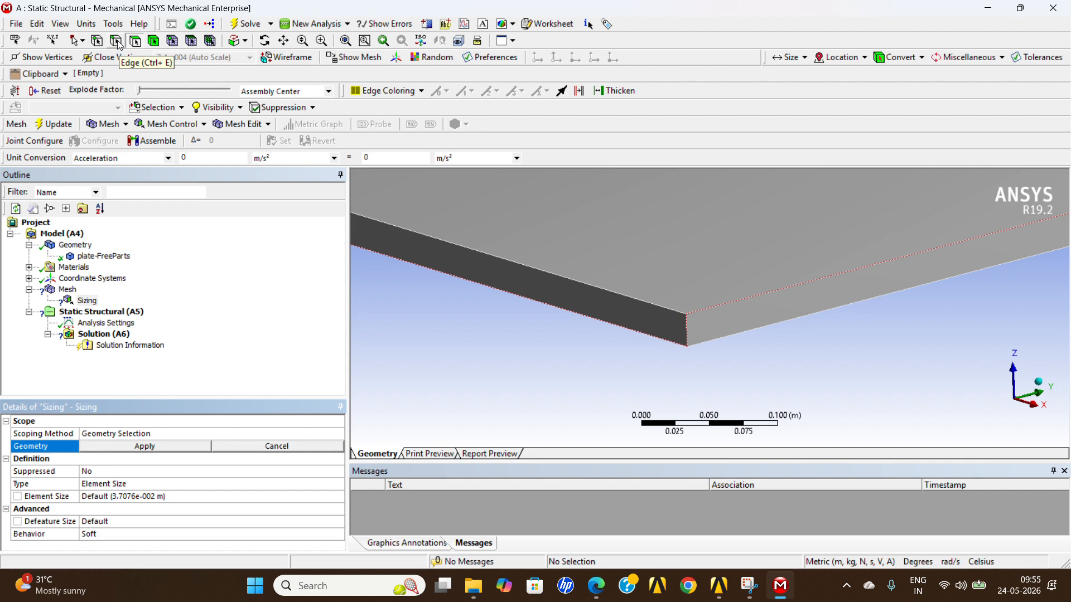
click(685, 329)
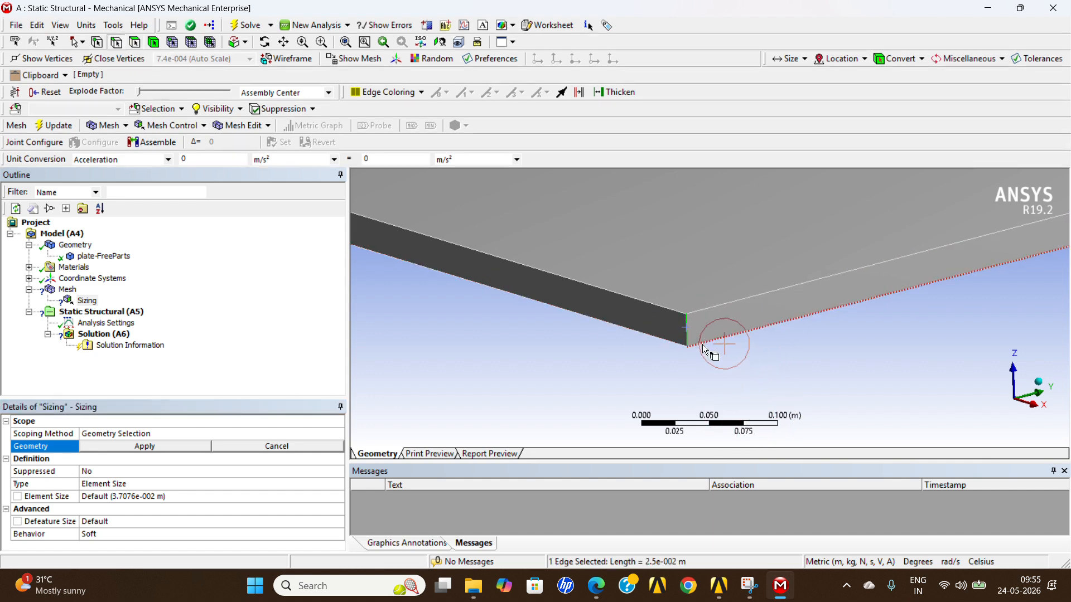
click(195, 450)
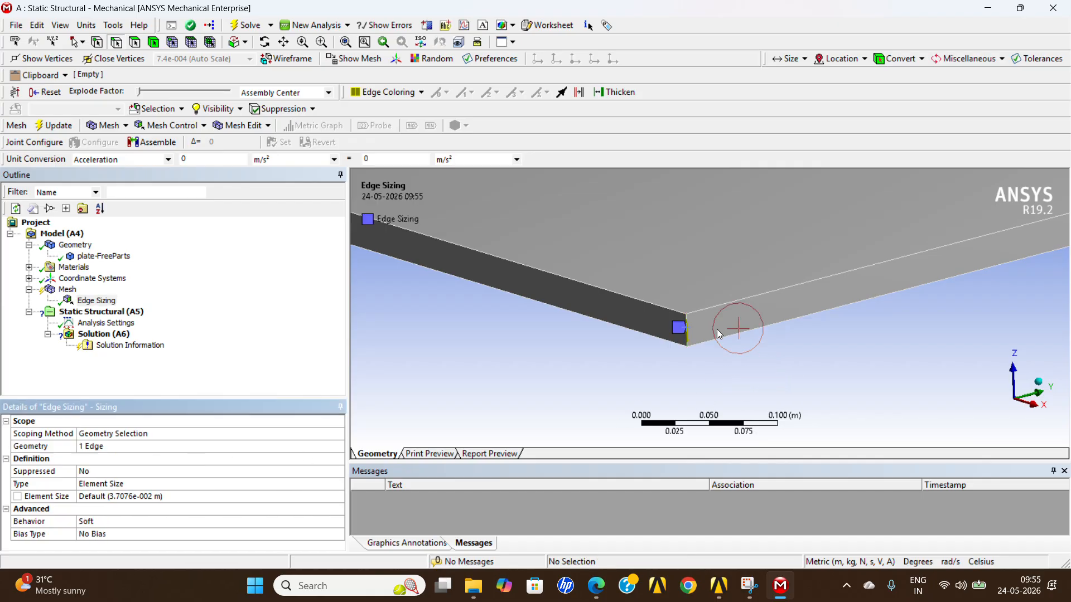
Define the edge sizing by Number of Divisions and set it to 3 divisions.
scroll(718, 329, up, 4)
scroll(667, 306, down, 2)
scroll(638, 400, up, 3)
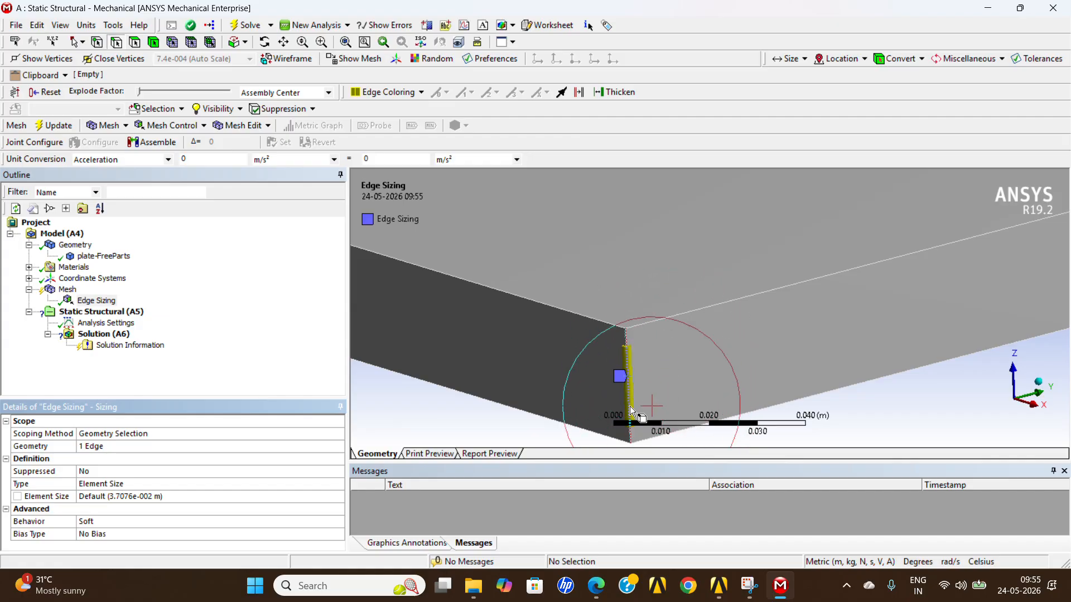
click(150, 483)
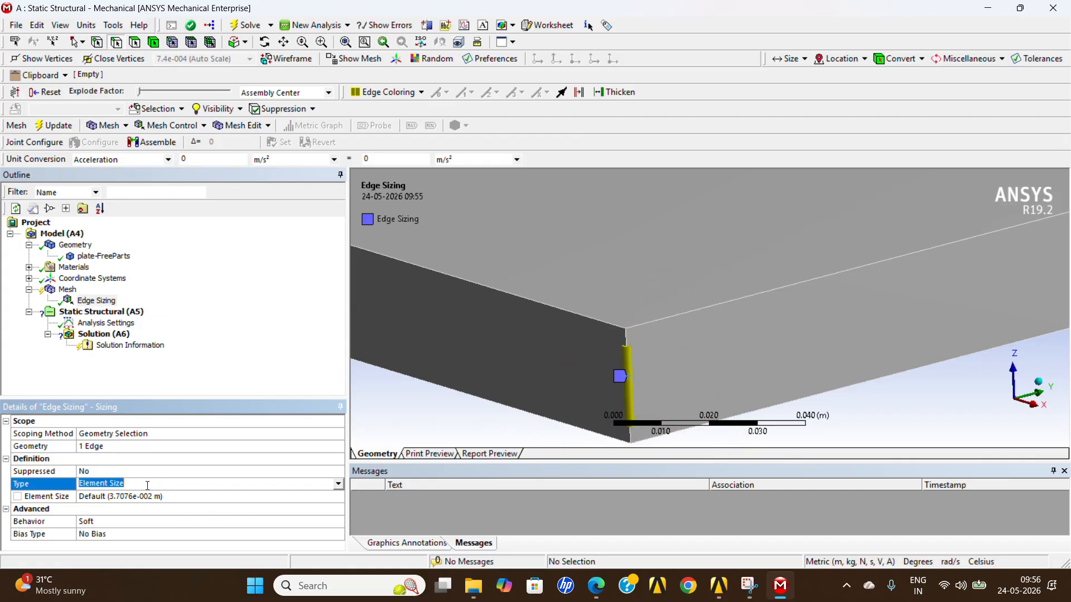
click(338, 484)
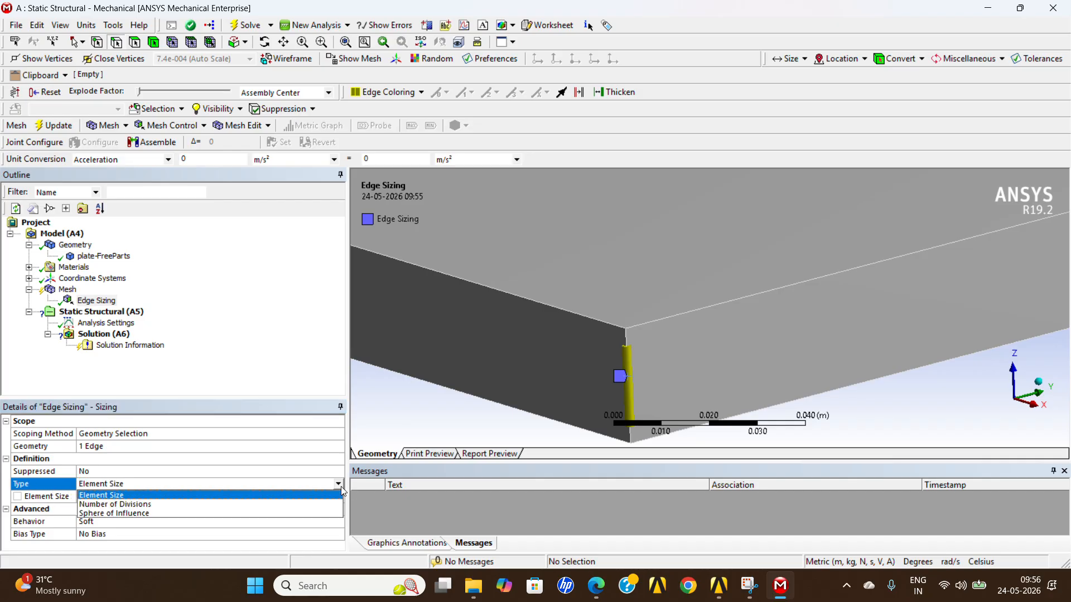
click(202, 504)
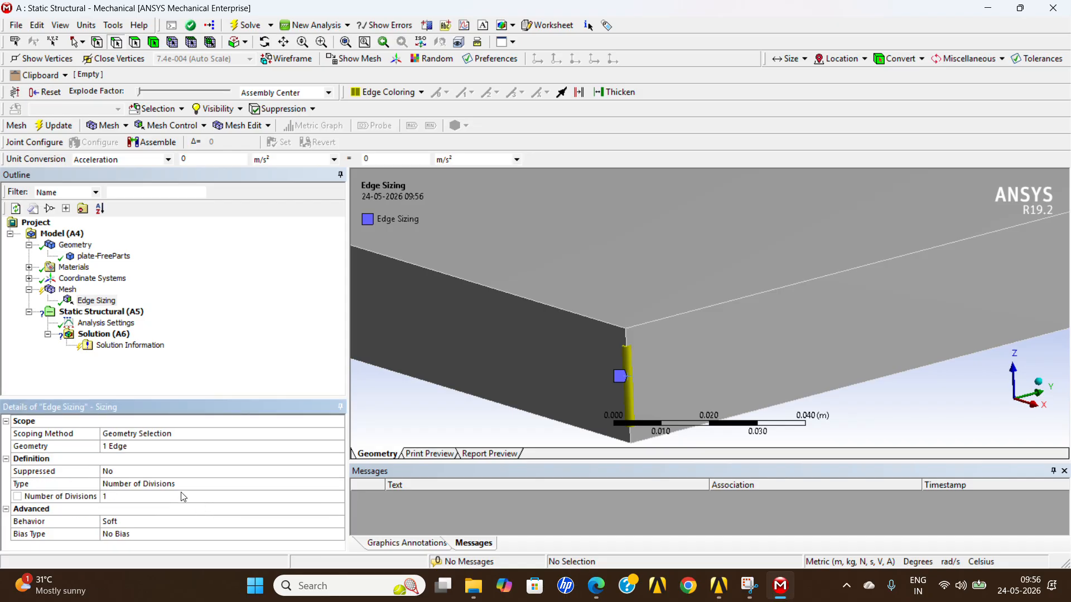
click(202, 501)
click(290, 501)
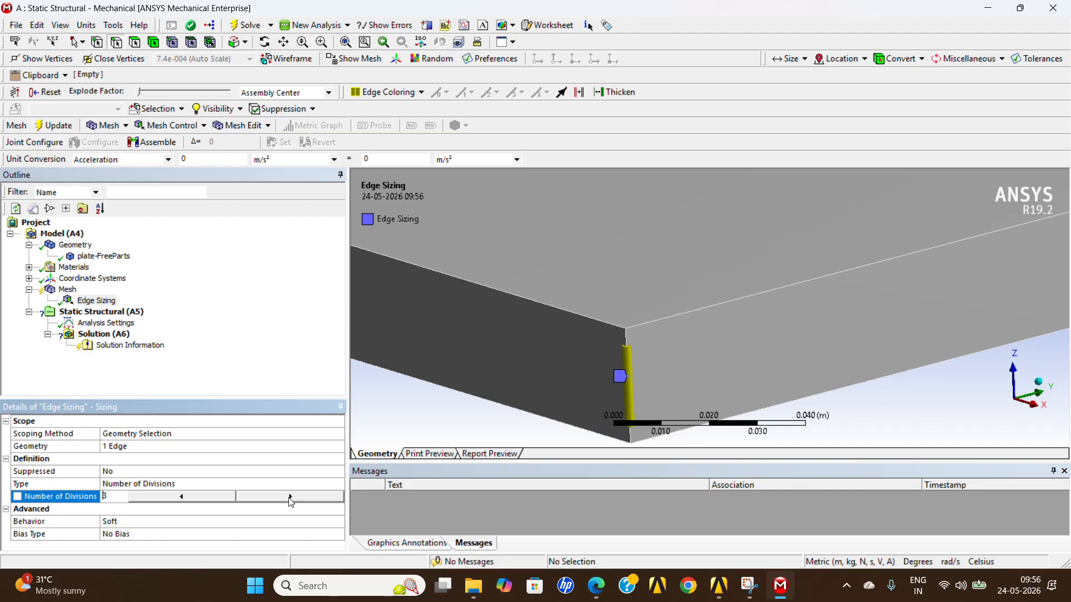
click(263, 525)
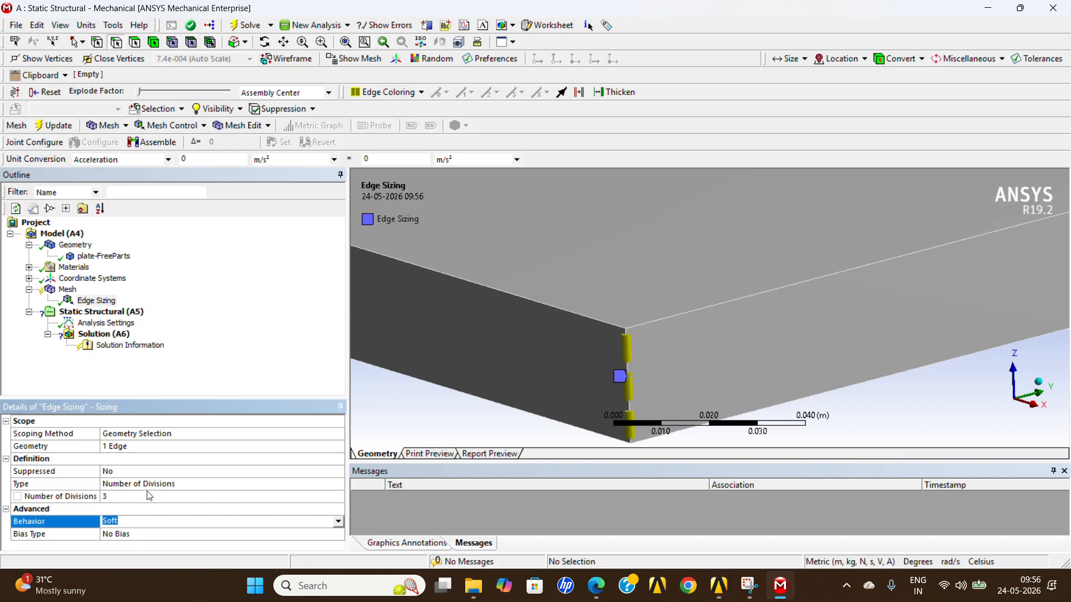
scroll(650, 443, up, 3)
scroll(634, 310, down, 3)
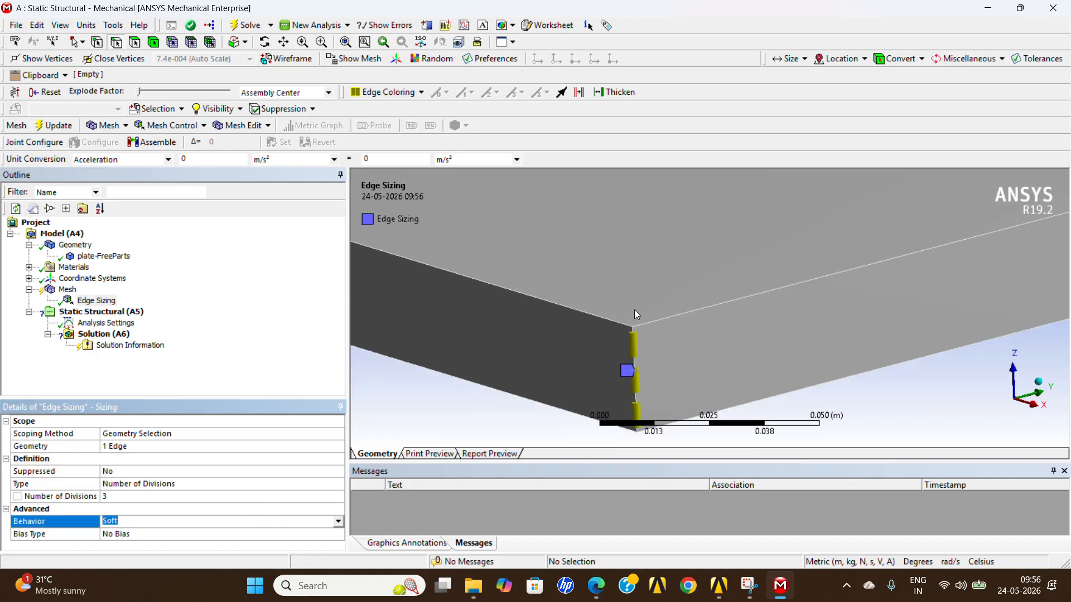
Examine the division markers of the edge sizing along the plate's vertical corner edge.
scroll(597, 424, up, 3)
middle_click(597, 431)
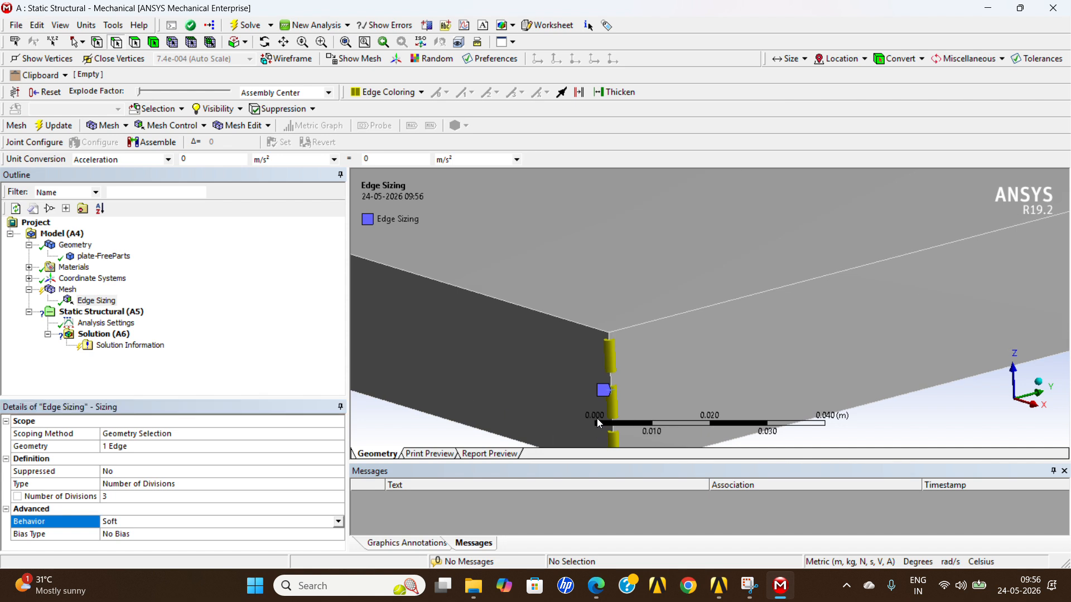
ctrl+middle_drag(596, 418, 594, 310)
scroll(592, 310, up, 1)
scroll(593, 312, up, 1)
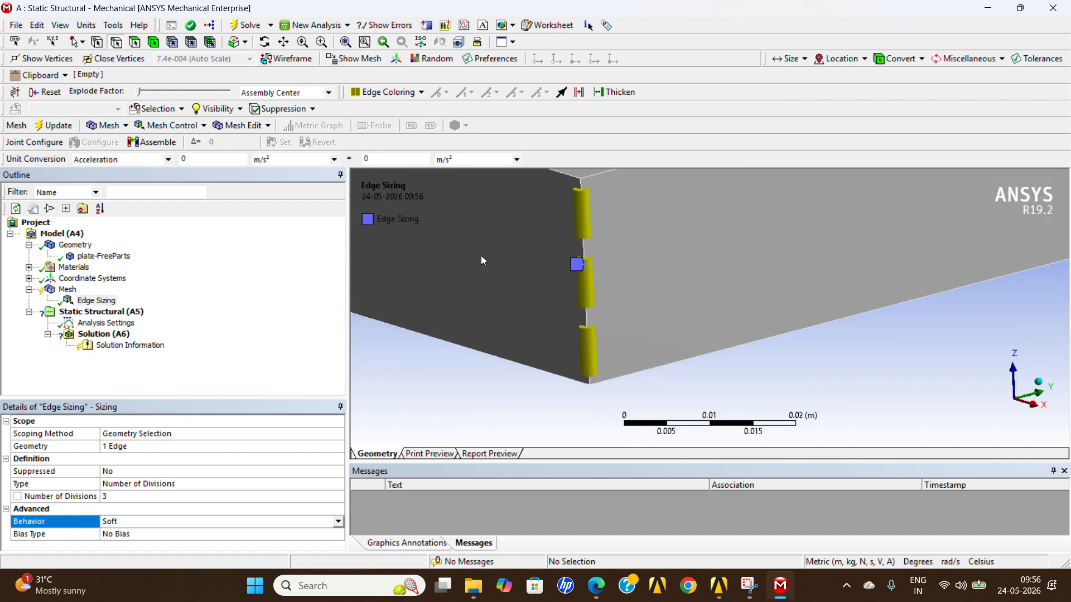
ctrl+middle_drag(481, 255, 588, 266)
scroll(714, 309, up, 1)
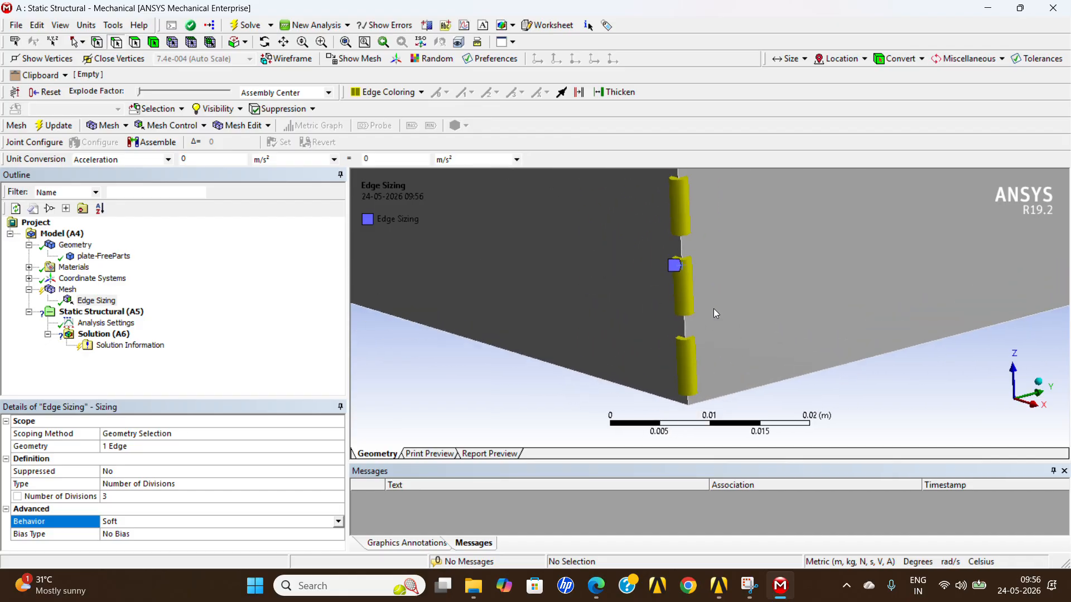
scroll(714, 309, down, 1)
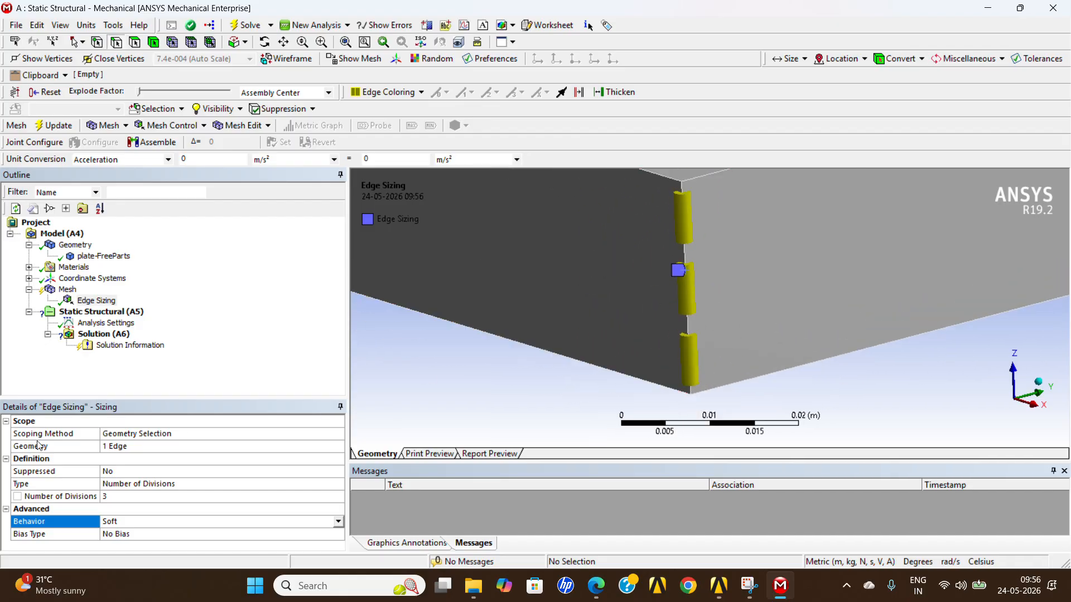
Regenerate the plate's mesh with the edge sizing control applied.
click(106, 313)
right_click(109, 319)
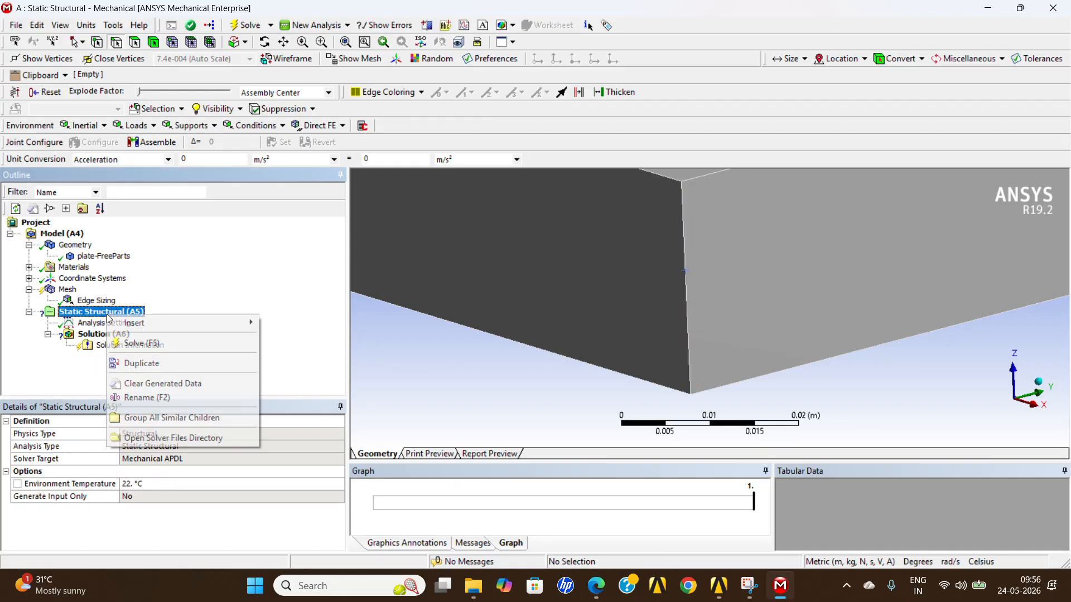
click(67, 289)
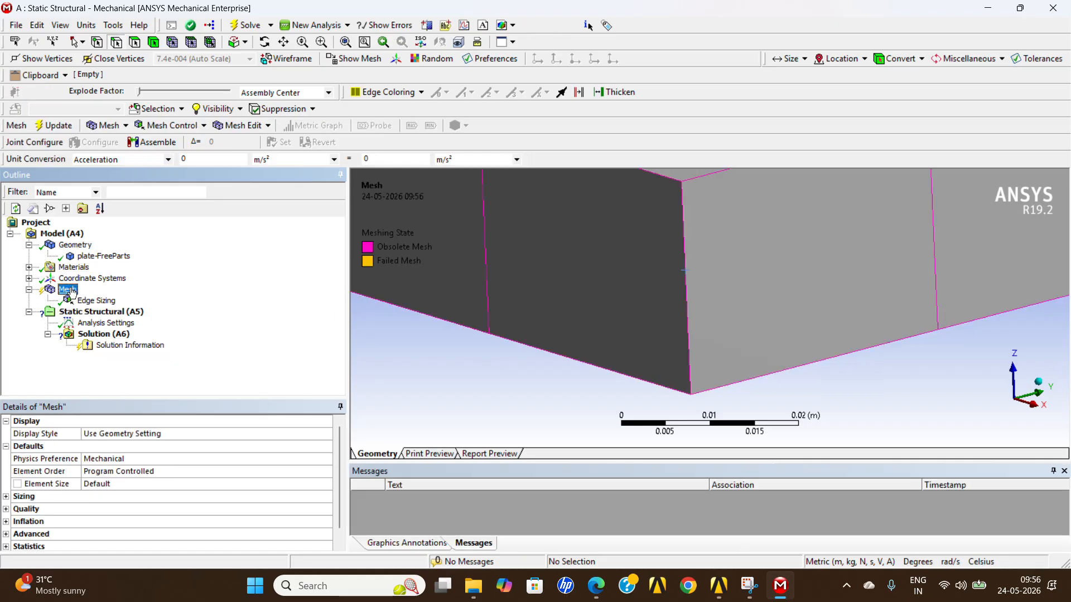
right_click(70, 290)
click(116, 337)
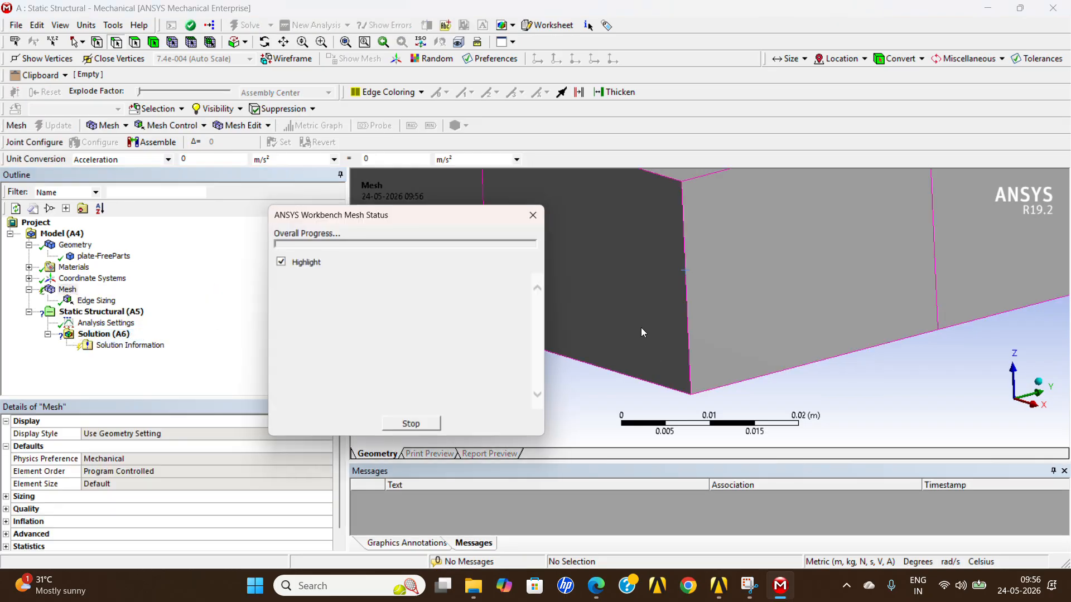
Inspect the regenerated mesh across the plate and through its thickness at the near corner.
scroll(687, 356, down, 8)
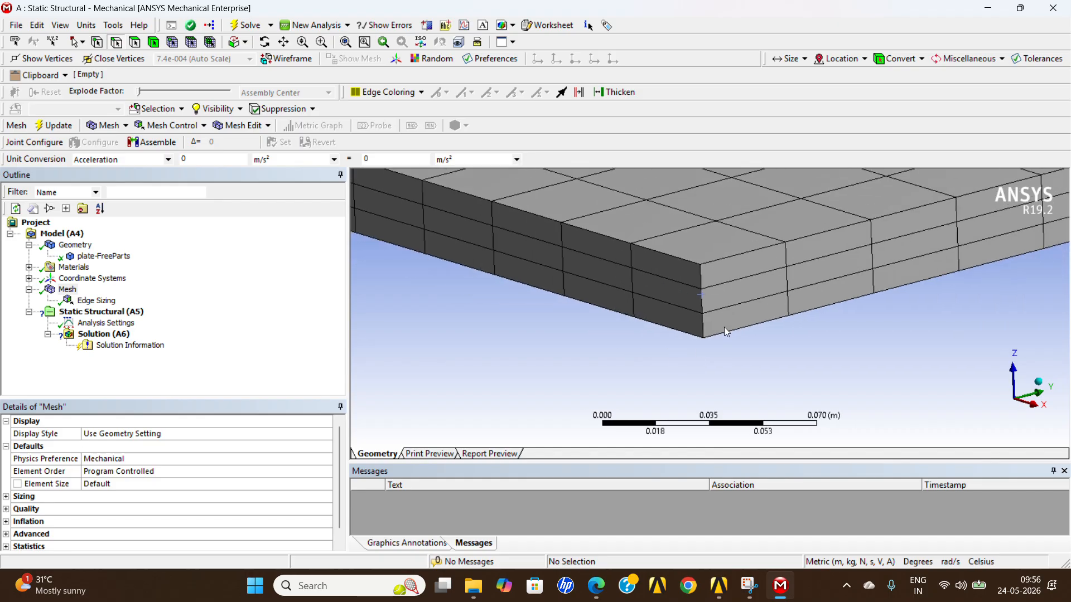
middle_drag(734, 274, 706, 338)
scroll(738, 288, down, 8)
scroll(704, 342, down, 2)
scroll(785, 213, up, 3)
middle_drag(756, 250, 649, 301)
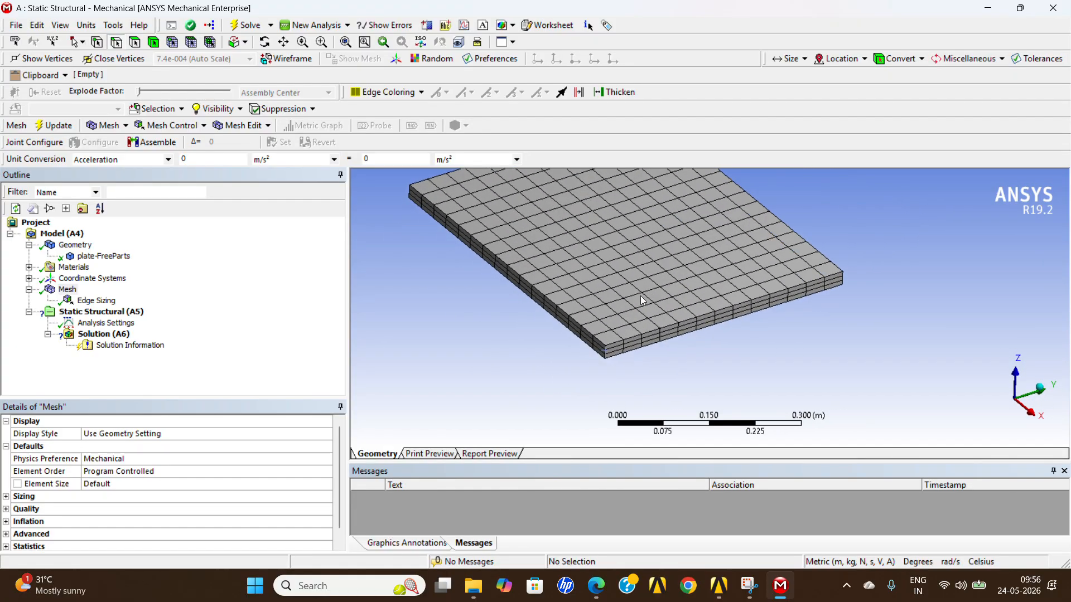
scroll(590, 333, up, 2)
Add a Fixed Support to the static structural analysis, scoped to the plate's narrow side face at the negative Y end.
click(111, 312)
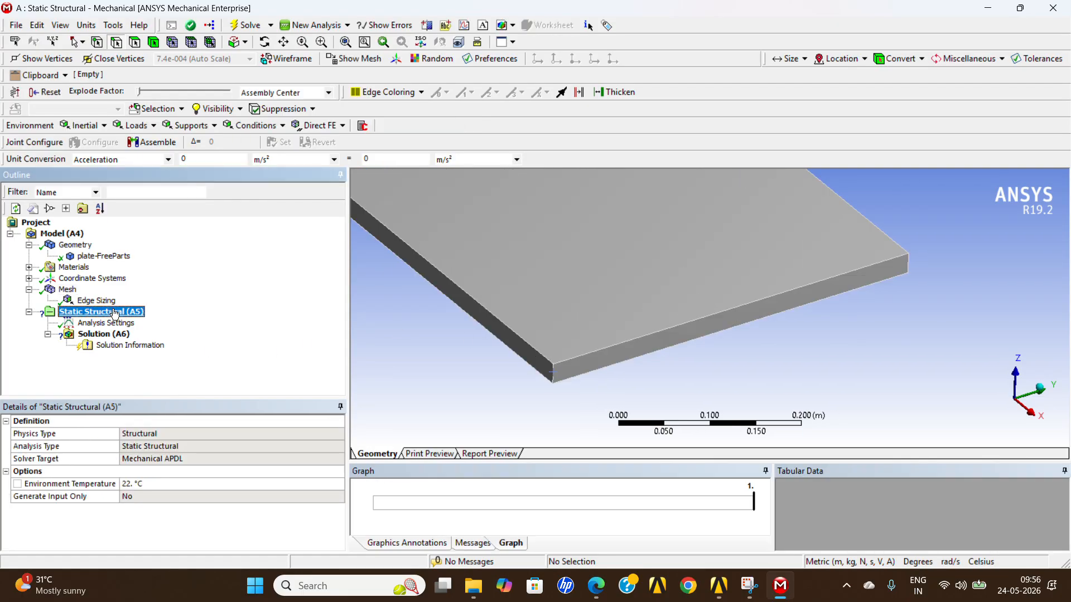
right_click(114, 314)
mouse_move(136, 316)
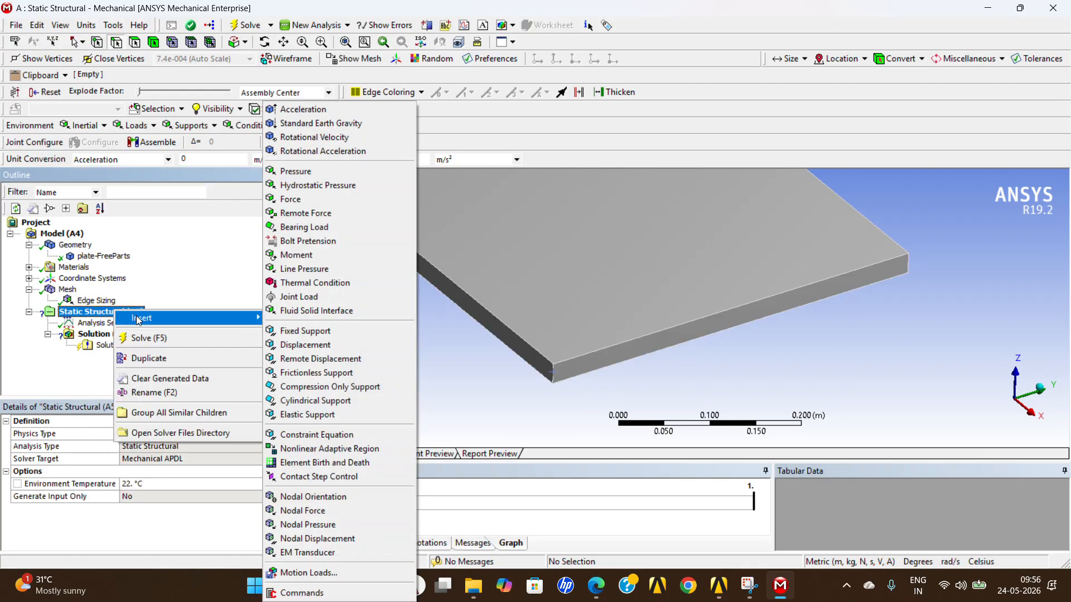
click(332, 328)
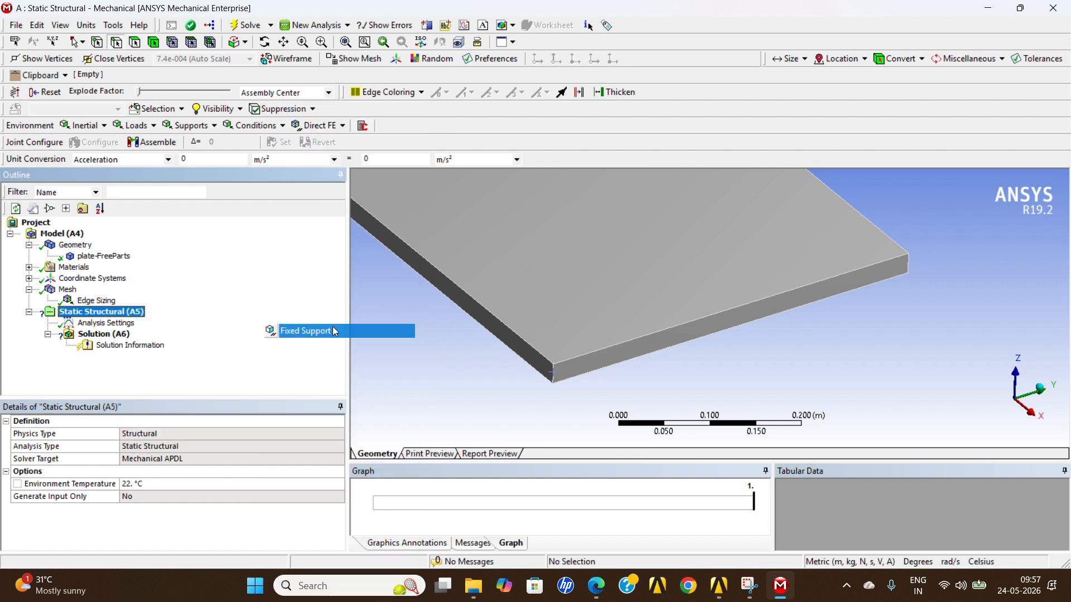
scroll(700, 358, down, 2)
middle_drag(703, 360, 682, 351)
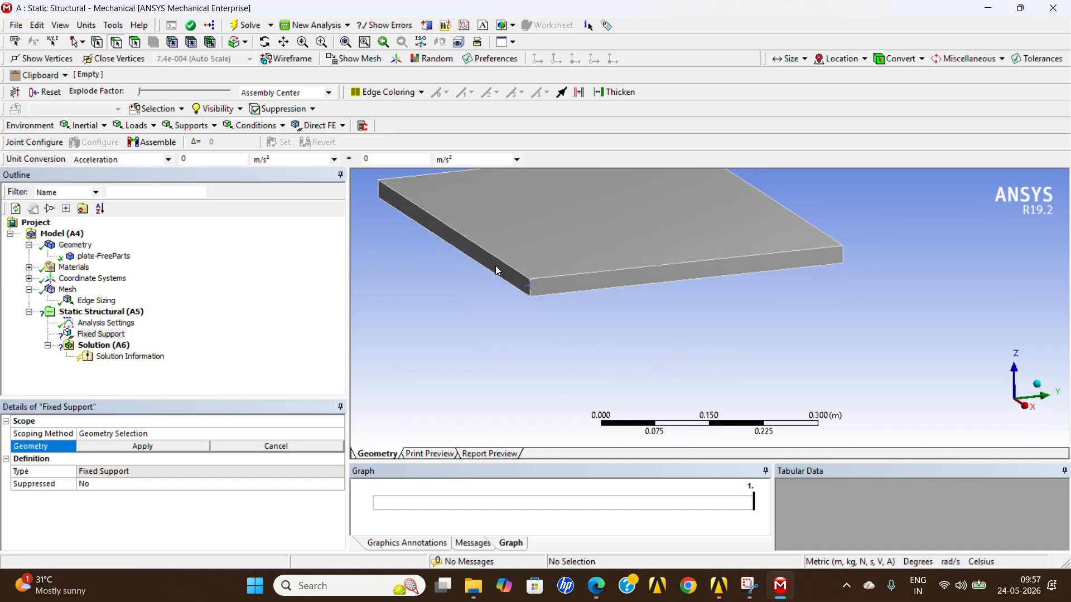
click(134, 45)
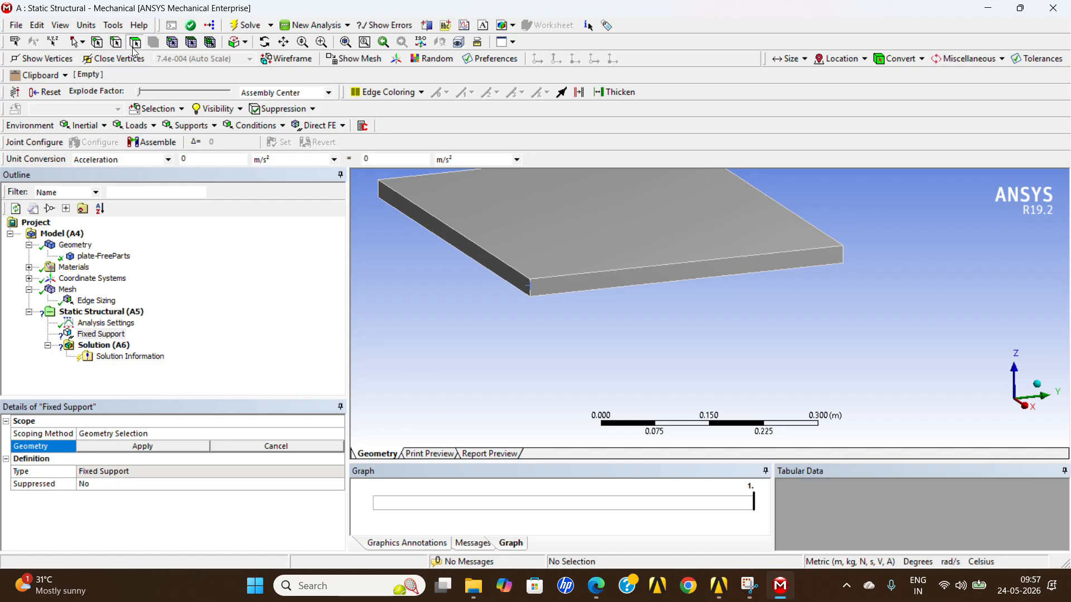
click(477, 255)
mouse_move(609, 359)
middle_down()
mouse_move(585, 370)
mouse_move(609, 367)
middle_up()
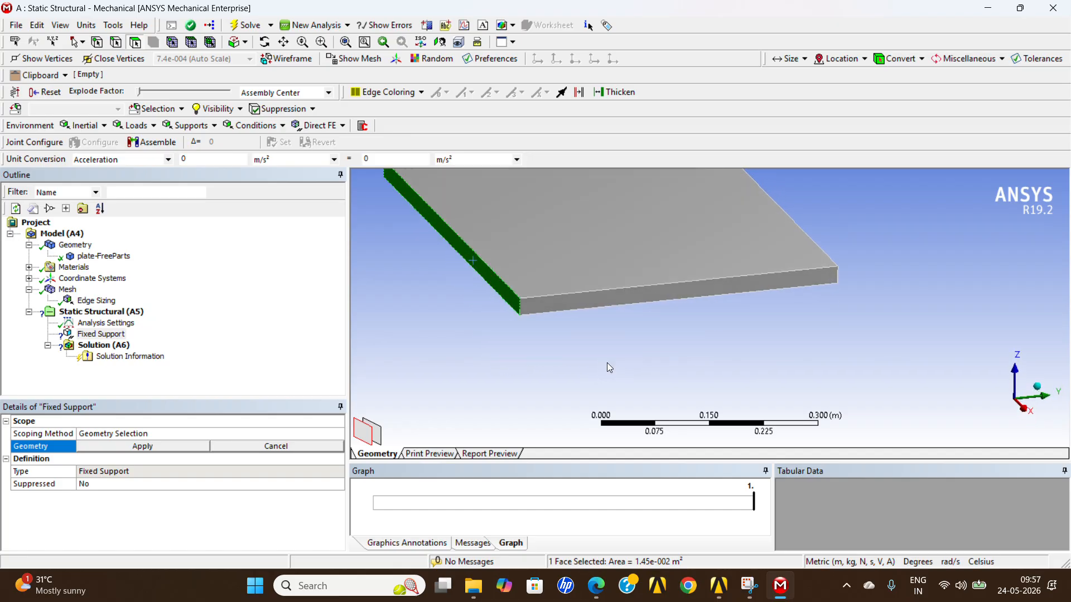
click(181, 447)
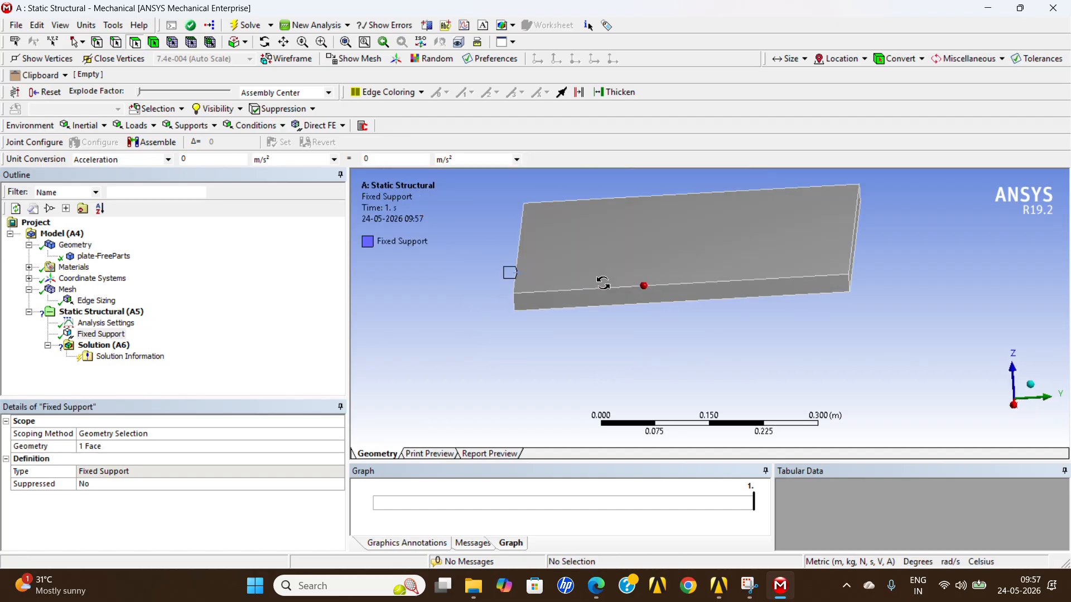
Add a Force load scoped to the upper edge of the plate's end opposite the fixed face.
middle_drag(745, 187, 779, 286)
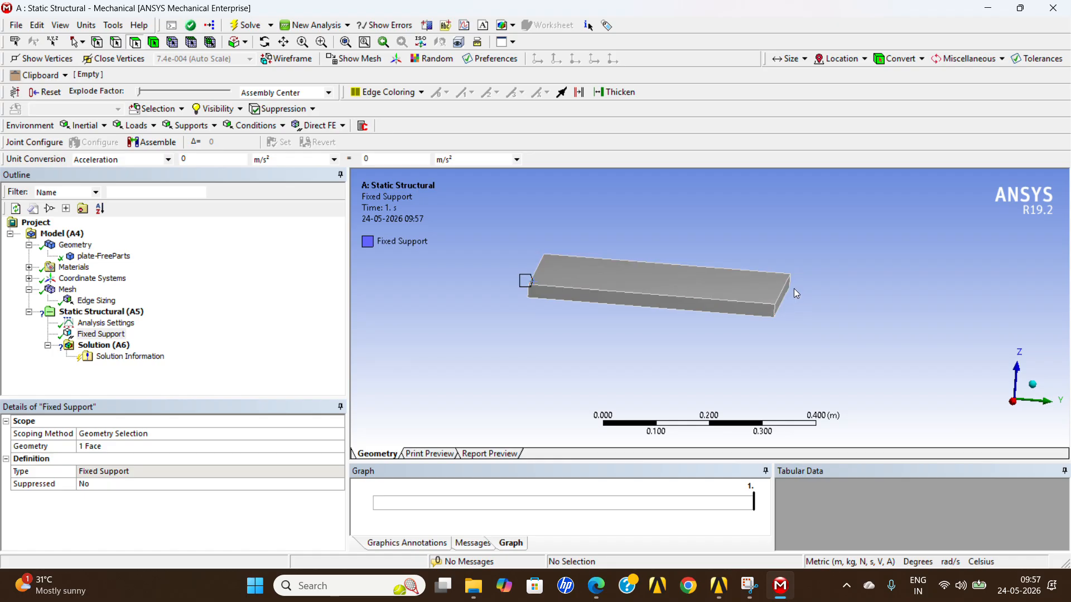
middle_drag(820, 292, 798, 281)
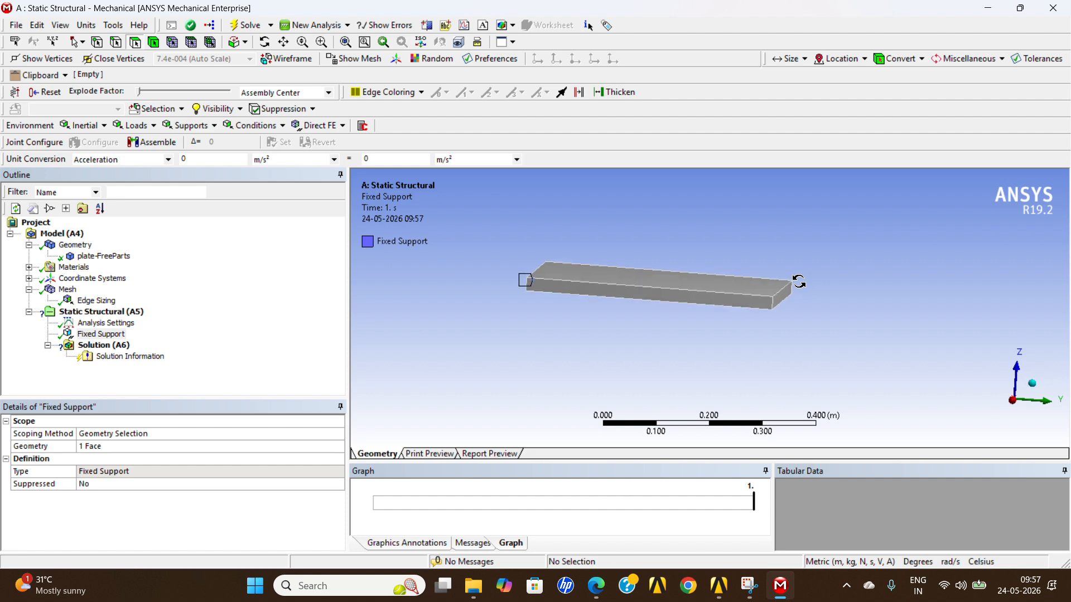
right_click(122, 314)
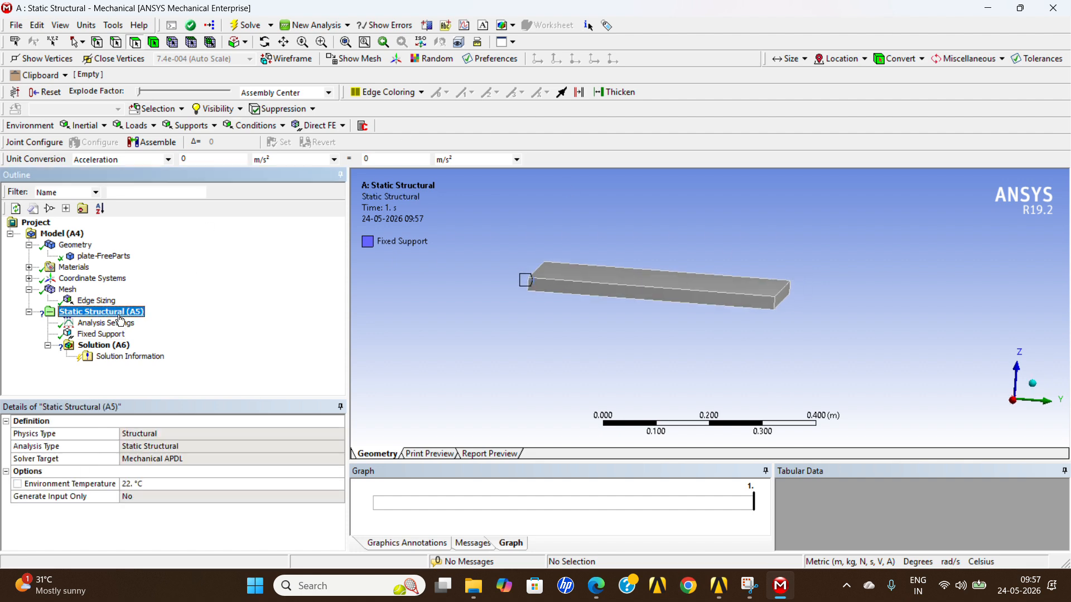
mouse_move(134, 323)
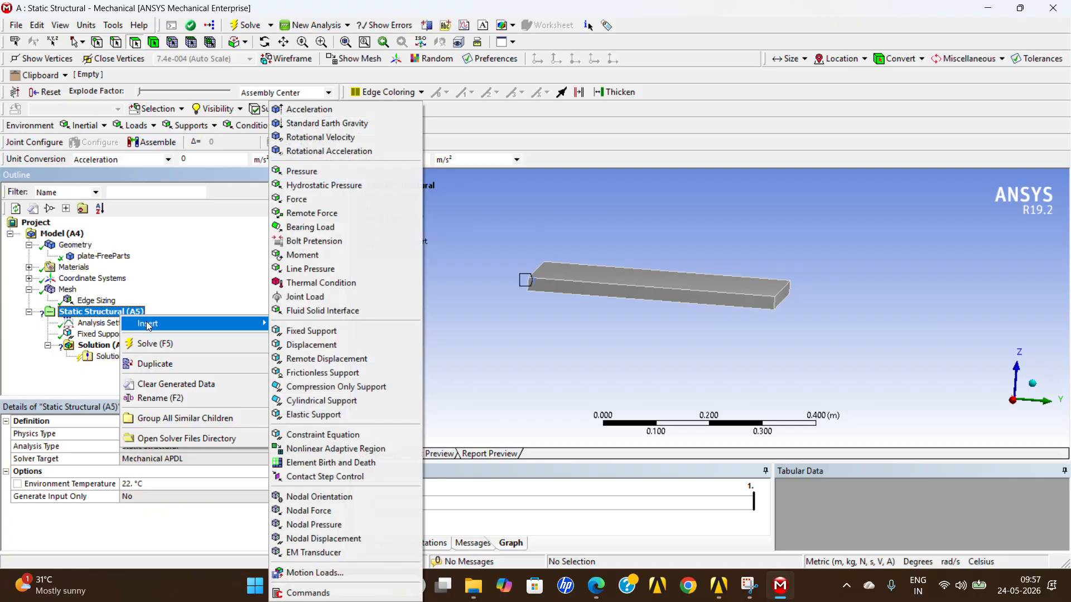
click(320, 199)
mouse_move(821, 306)
middle_down()
mouse_move(819, 318)
mouse_move(803, 311)
middle_up()
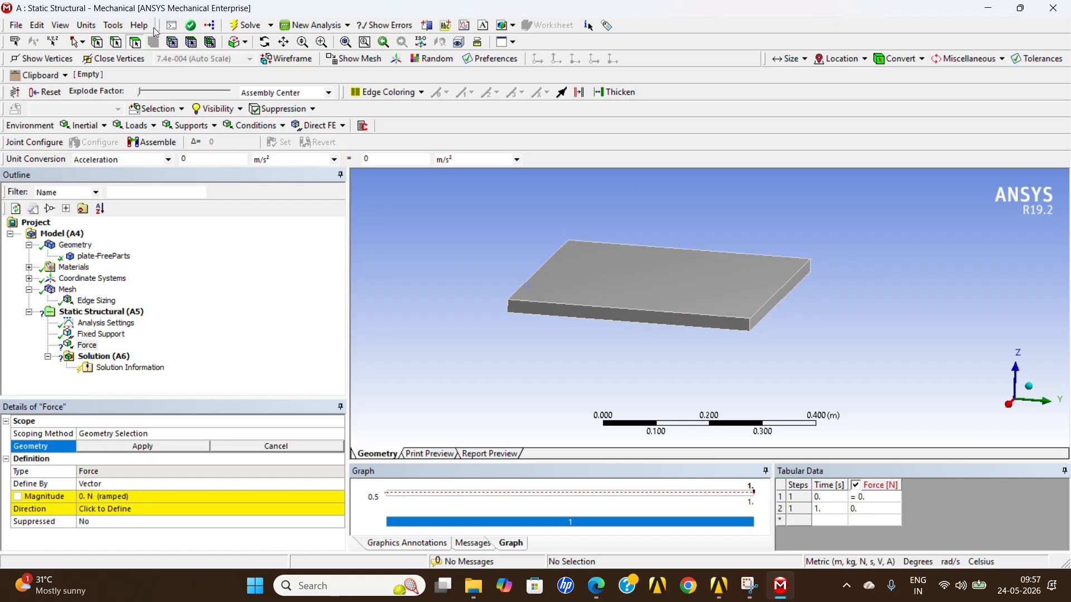
click(774, 296)
click(124, 451)
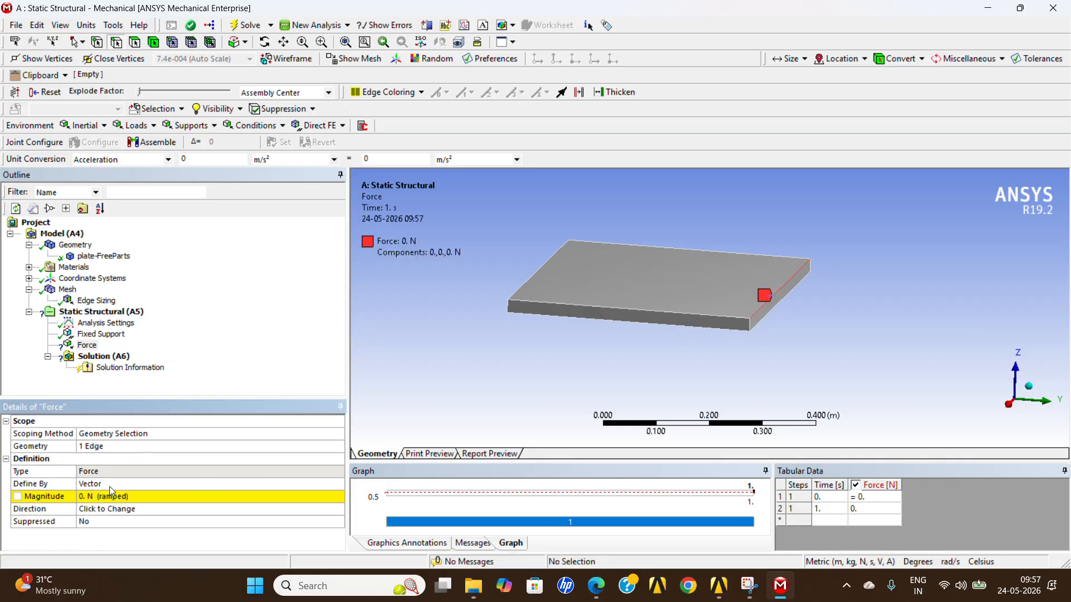
Define the force by Components and set its Z component to -10 N.
click(275, 484)
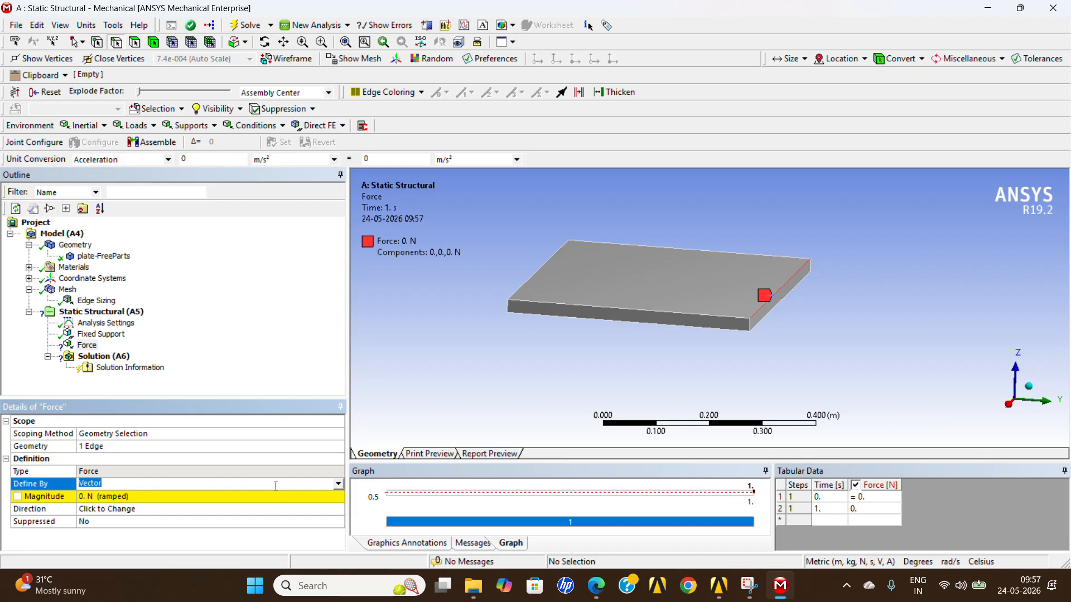
click(337, 487)
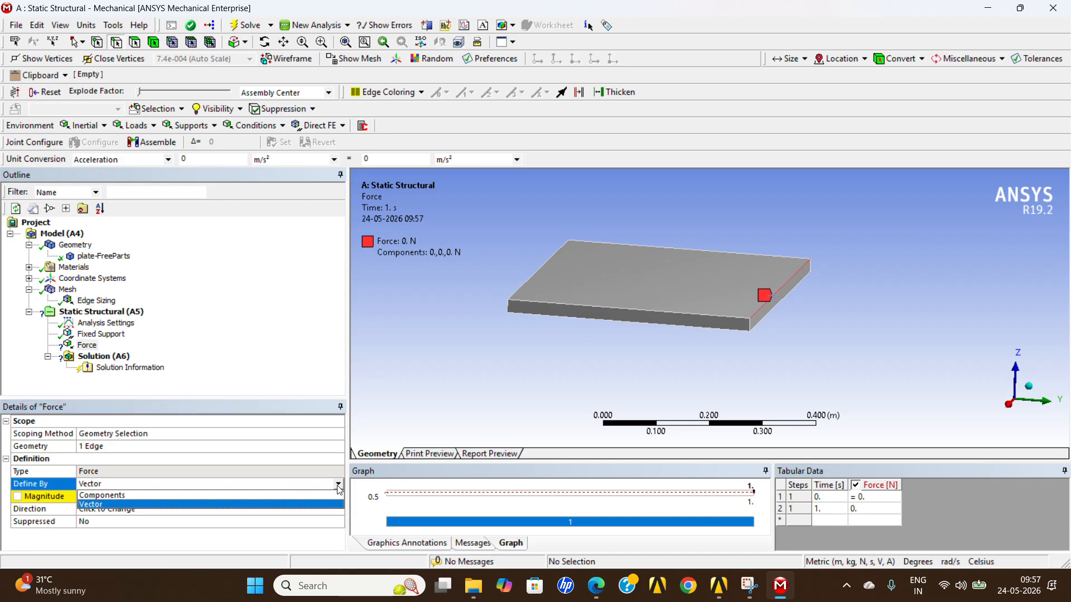
click(157, 495)
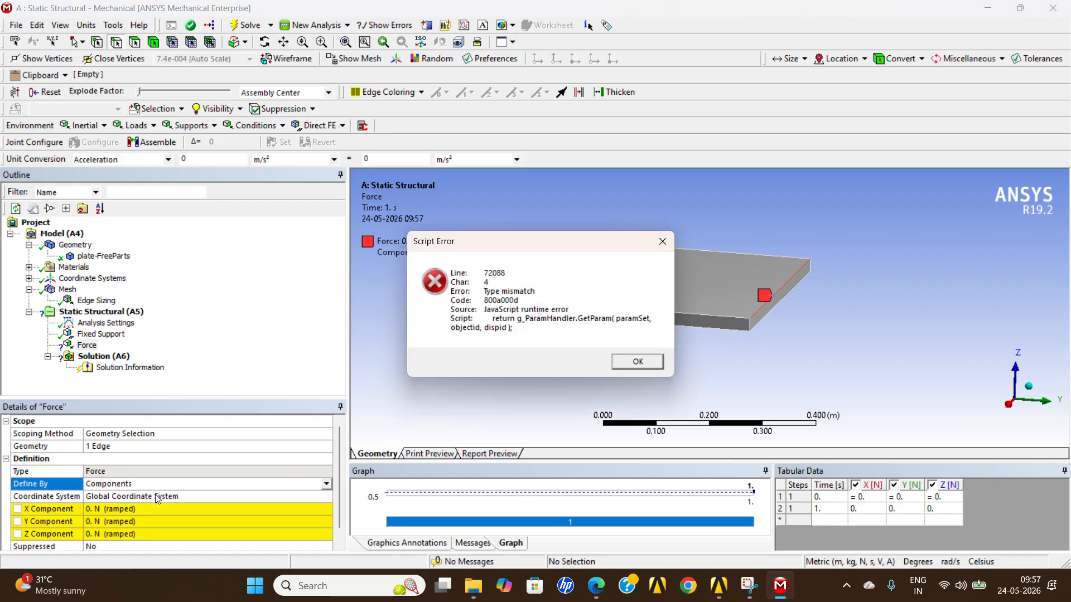
click(637, 362)
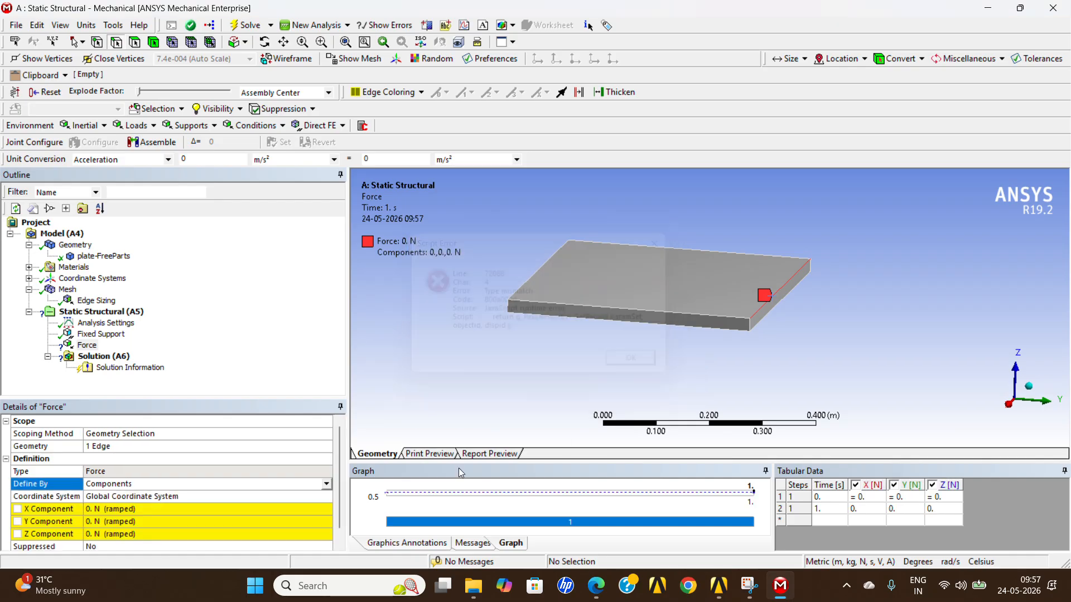
click(173, 535)
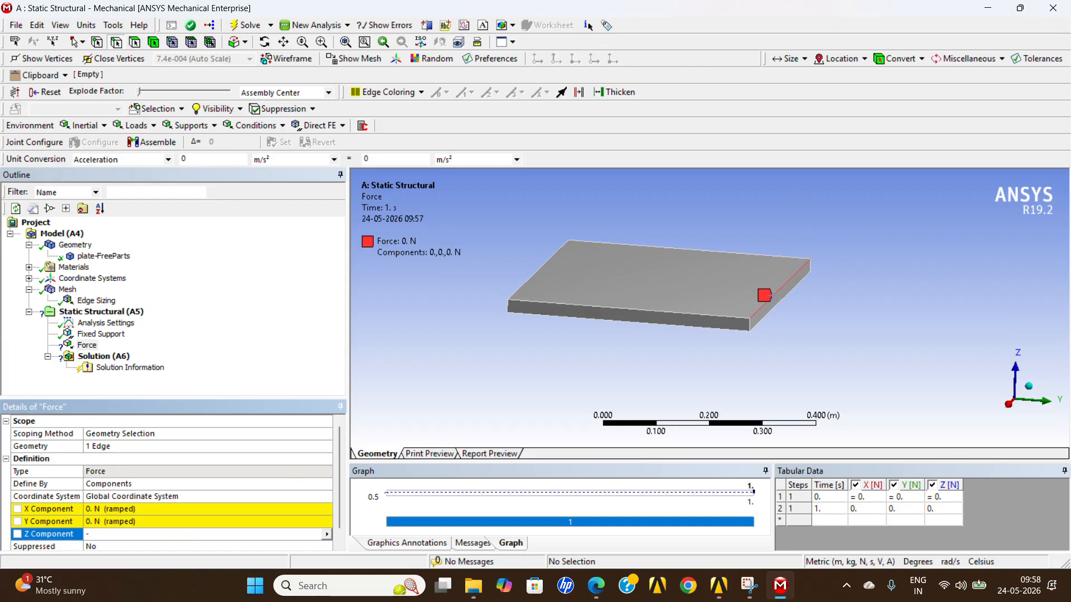
text(-10)
key(Return)
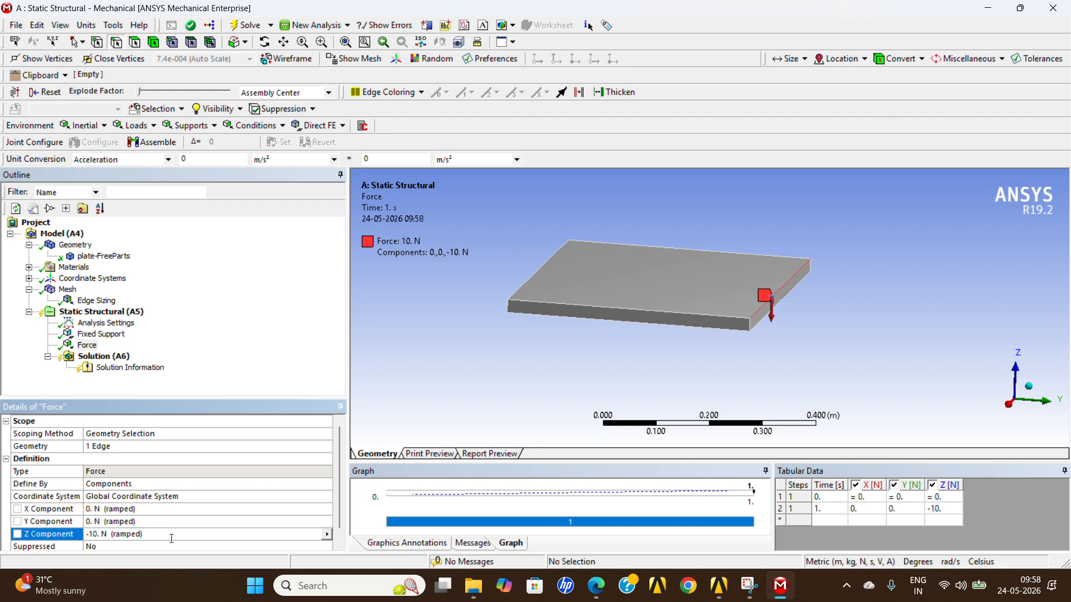
mouse_move(549, 313)
middle_down()
mouse_move(556, 342)
mouse_move(554, 311)
mouse_move(537, 315)
mouse_move(549, 326)
middle_up()
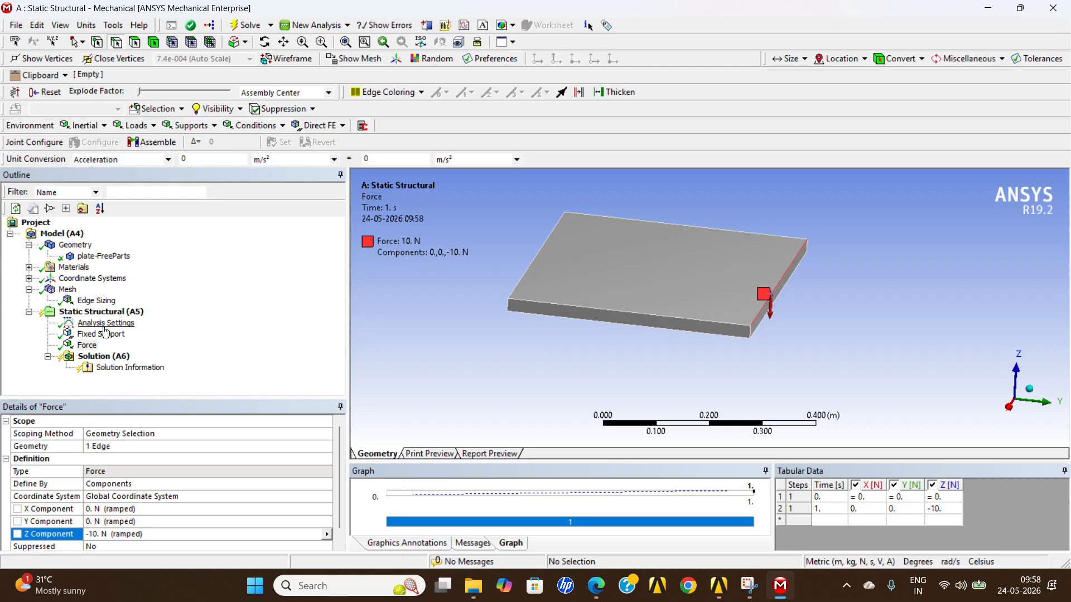
Solve the static structural analysis with the fixed support and force applied.
click(96, 357)
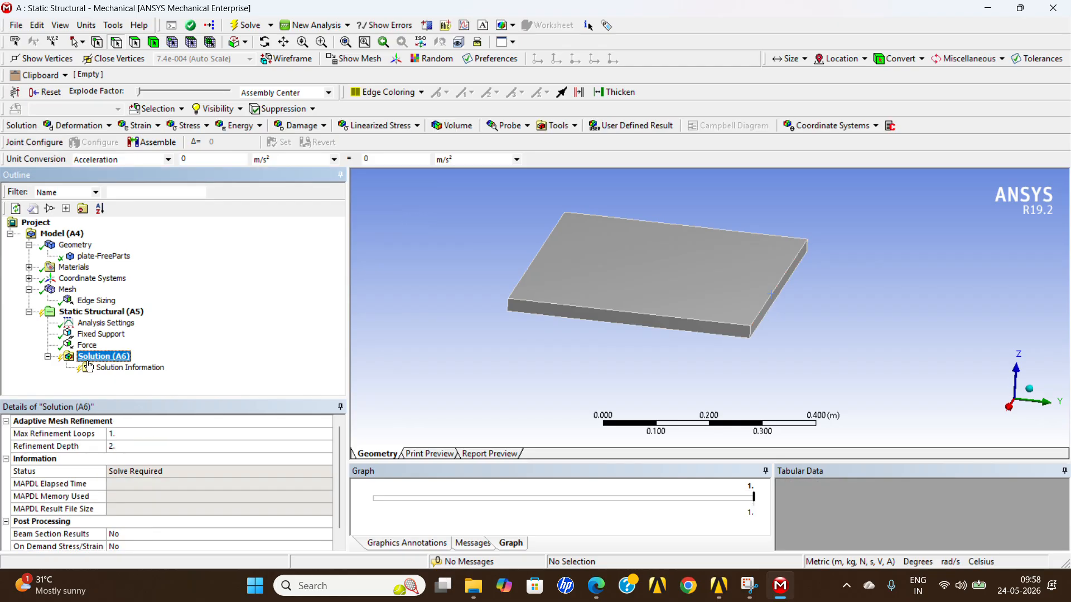
right_click(88, 362)
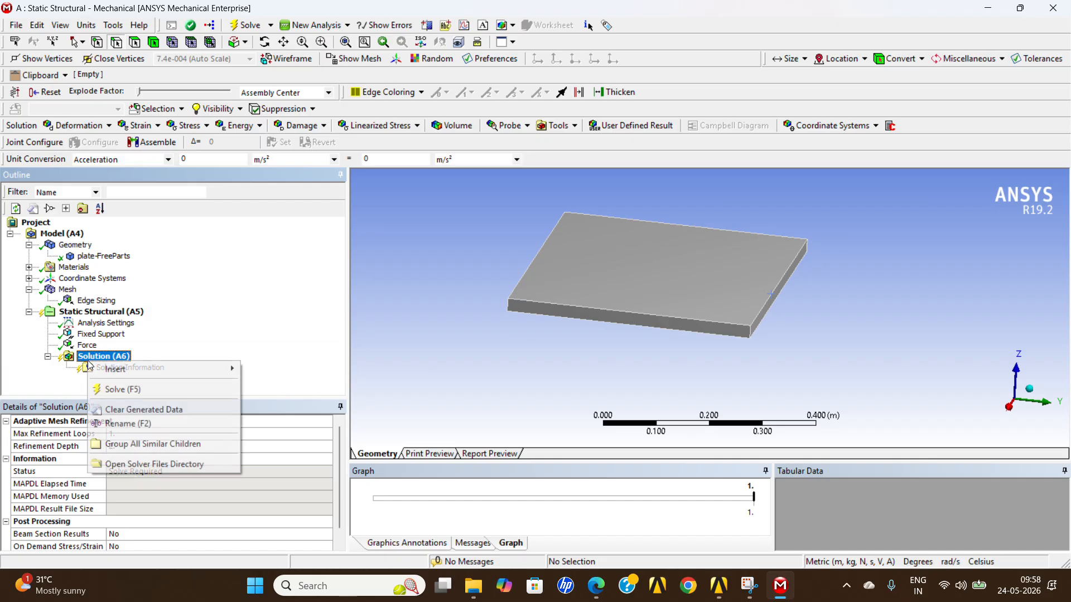
click(89, 311)
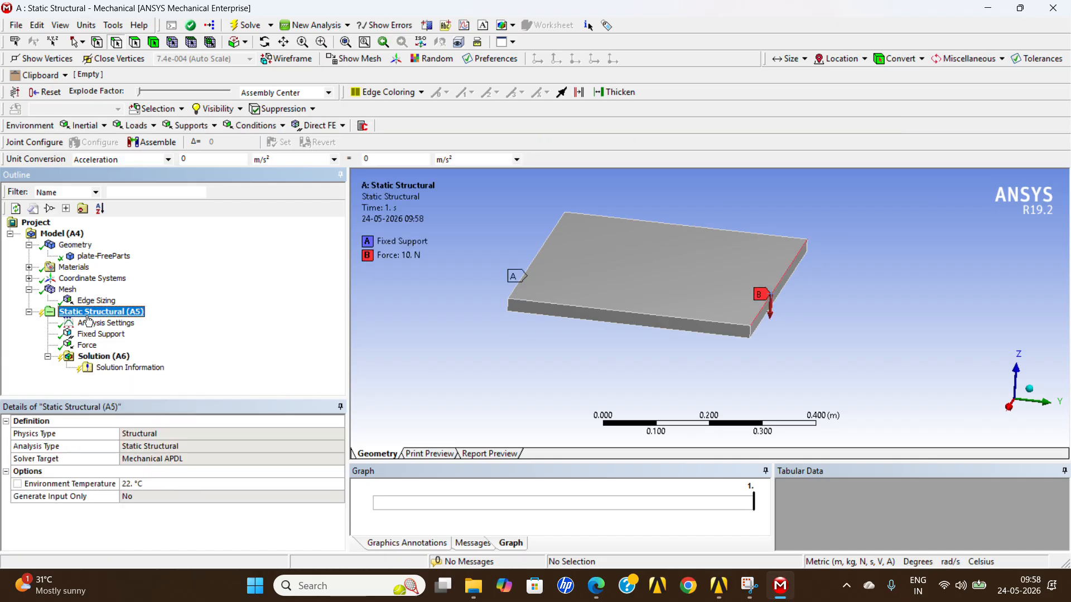
right_click(87, 314)
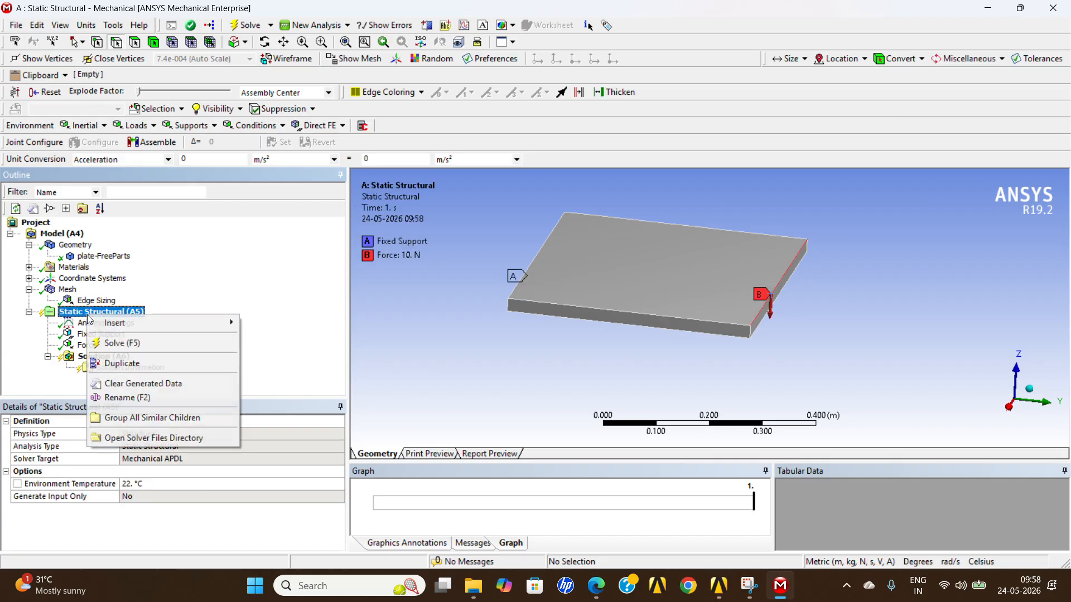
click(126, 349)
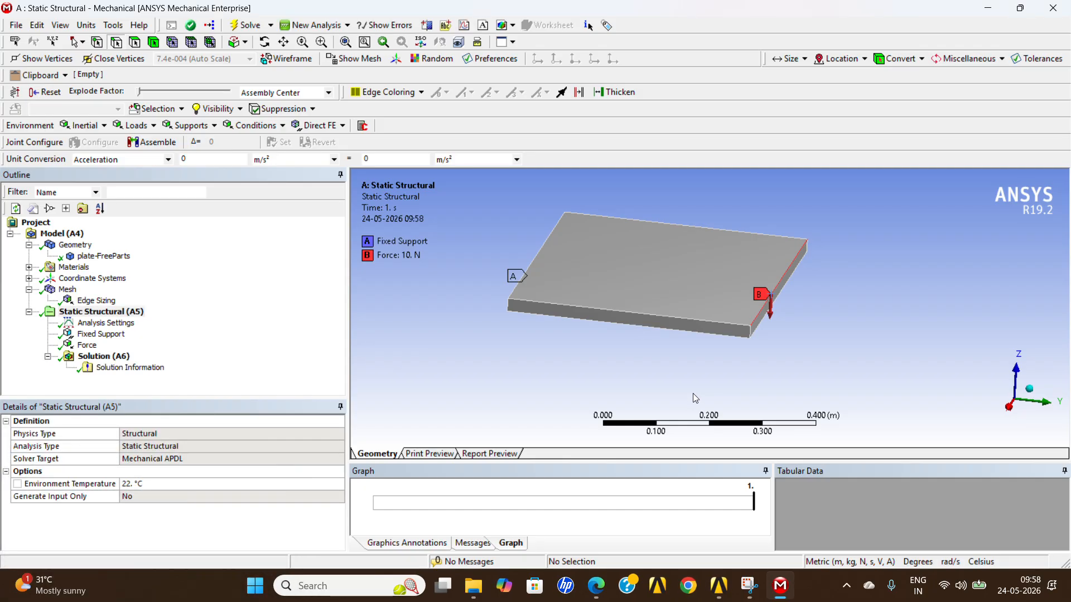
Add a Total Deformation result to the static structural solution.
click(98, 356)
right_click(98, 355)
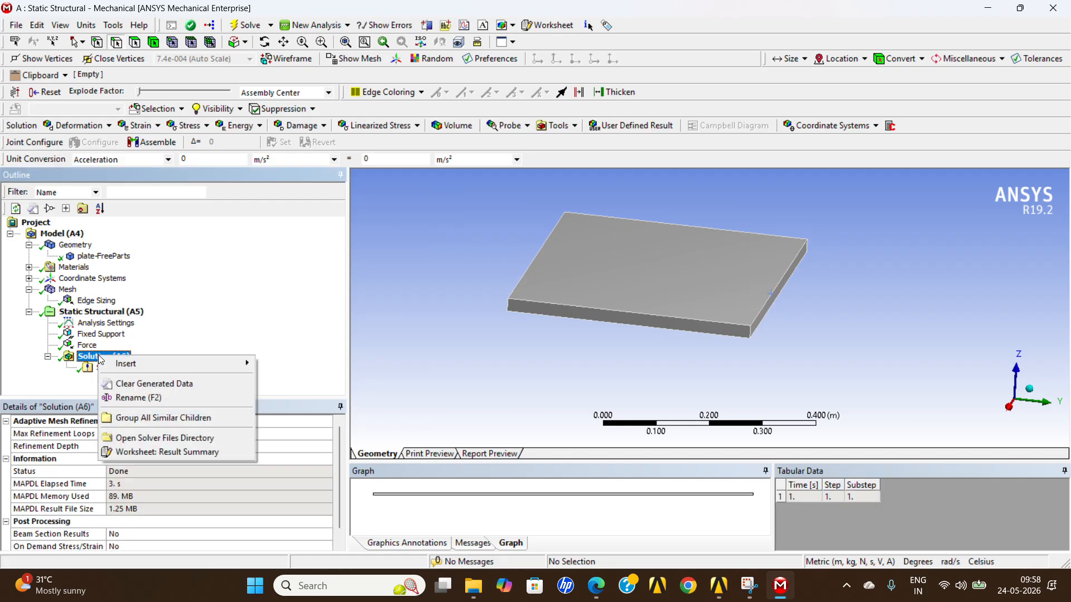
mouse_move(139, 365)
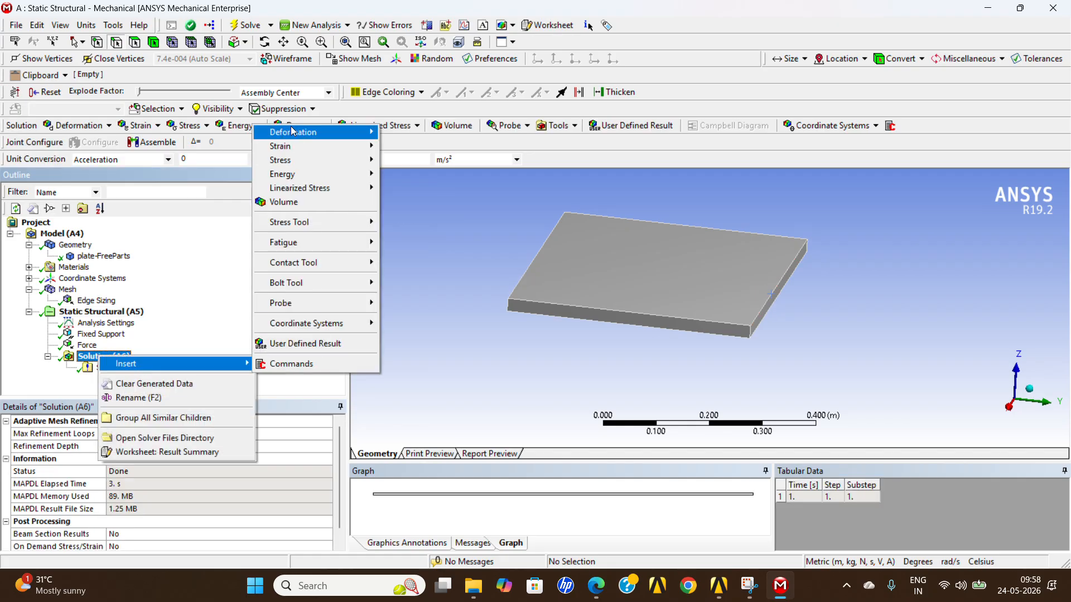
mouse_move(299, 132)
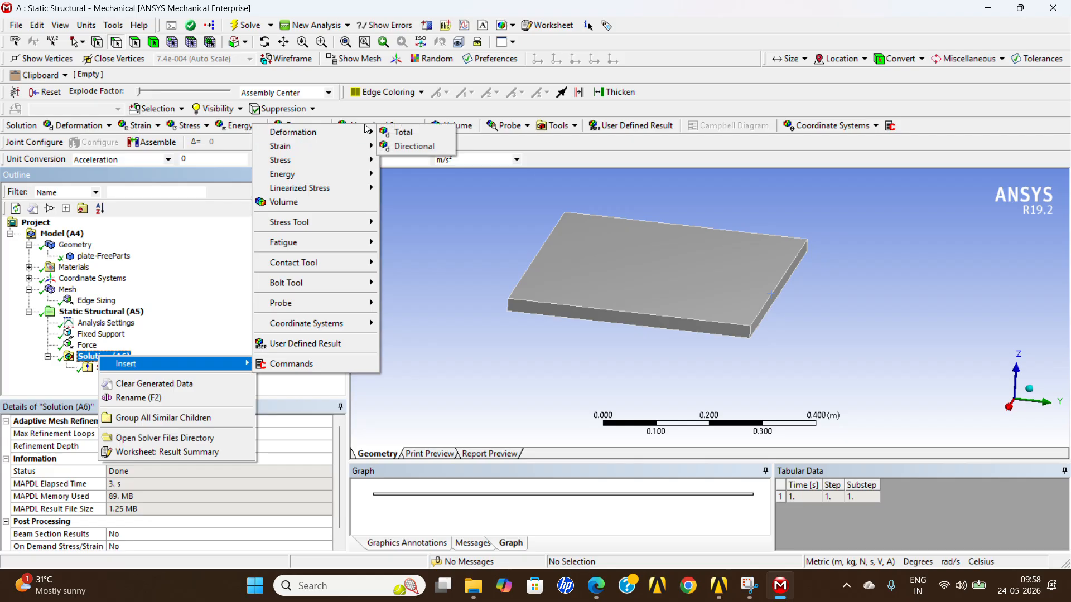
click(392, 133)
Add an Equivalent (von-Mises) Stress result to the solution.
click(110, 358)
right_click(110, 357)
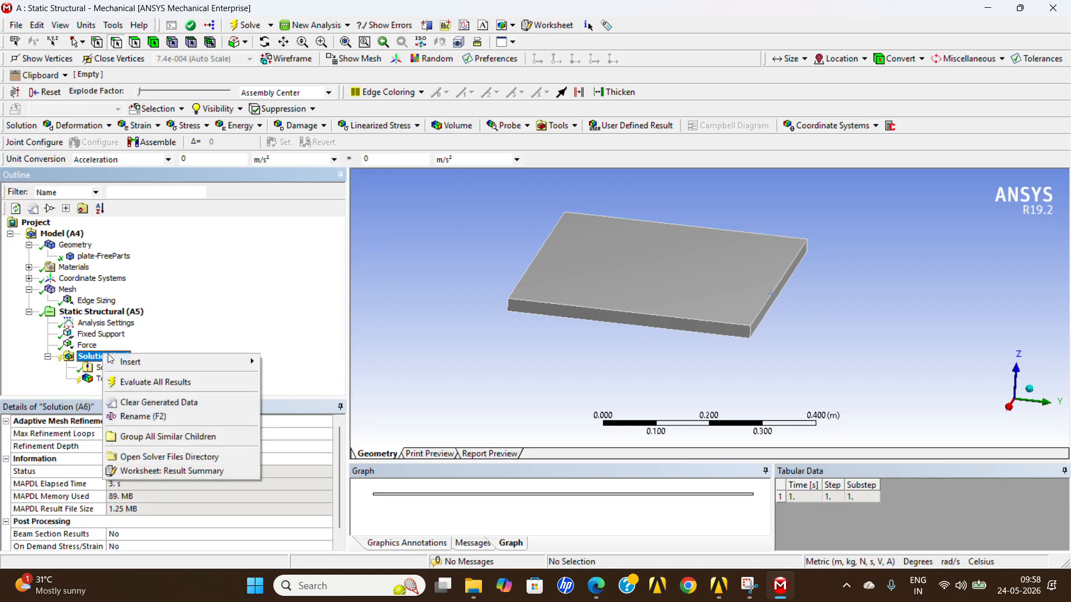
mouse_move(244, 363)
mouse_move(315, 392)
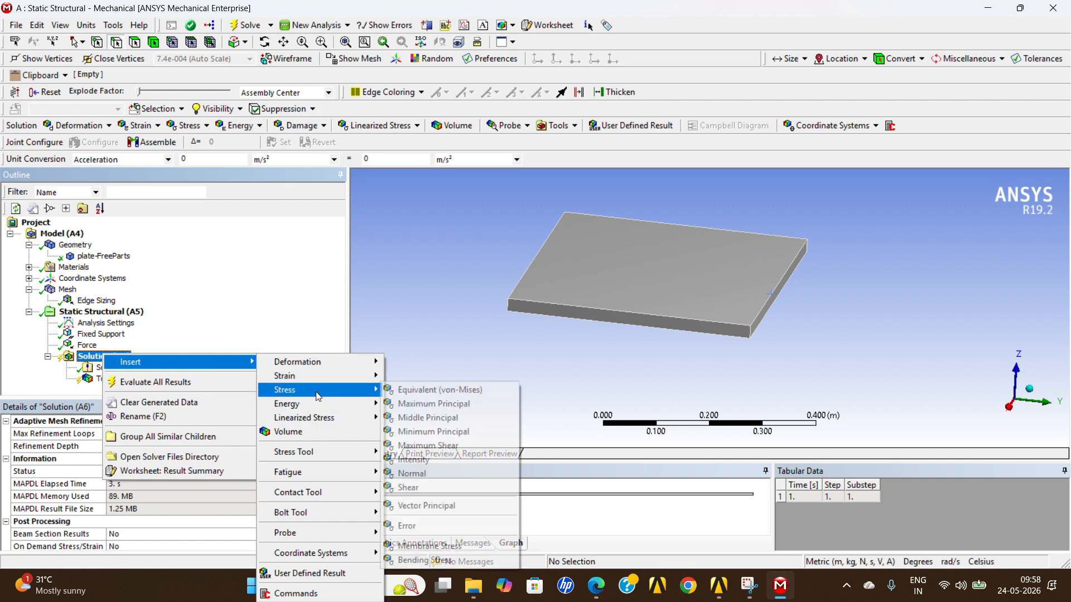
click(439, 391)
Add a Maximum Principal Stress result to the solution and evaluate all results.
click(111, 357)
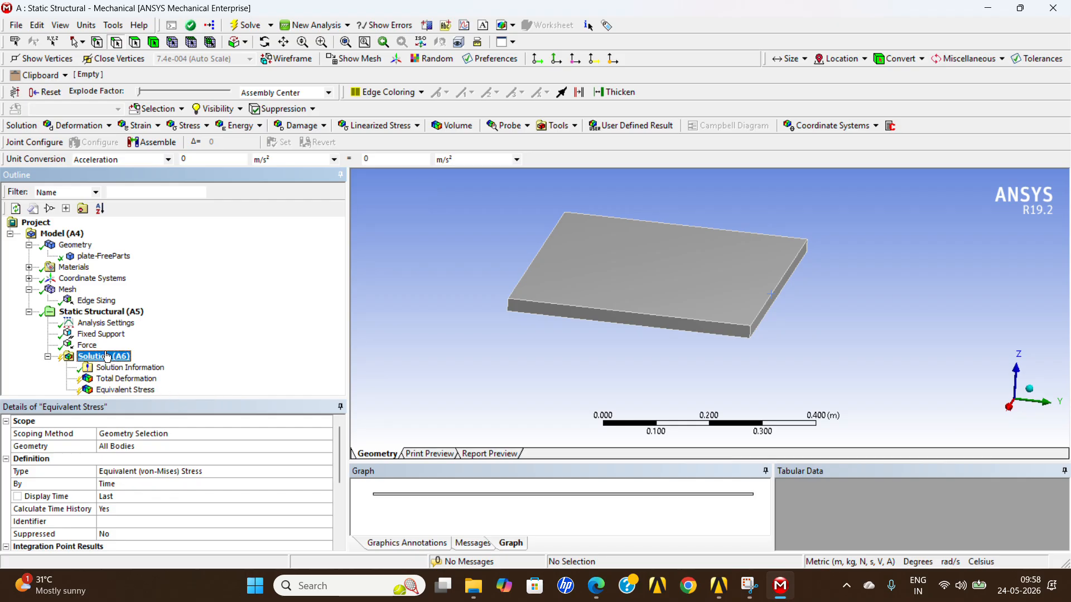
right_click(112, 357)
mouse_move(234, 363)
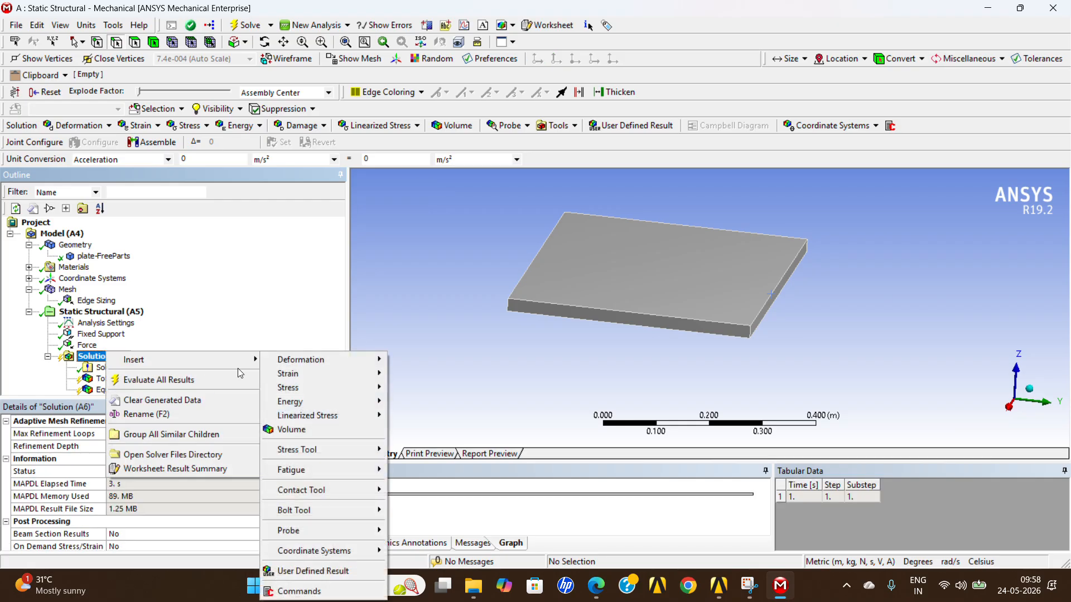
mouse_move(341, 388)
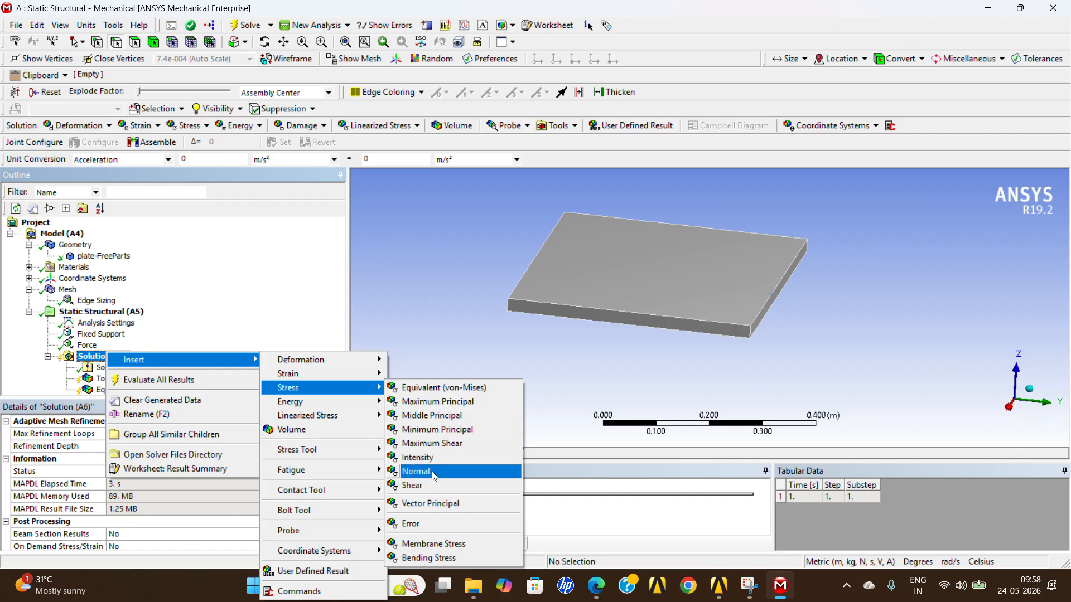
click(433, 404)
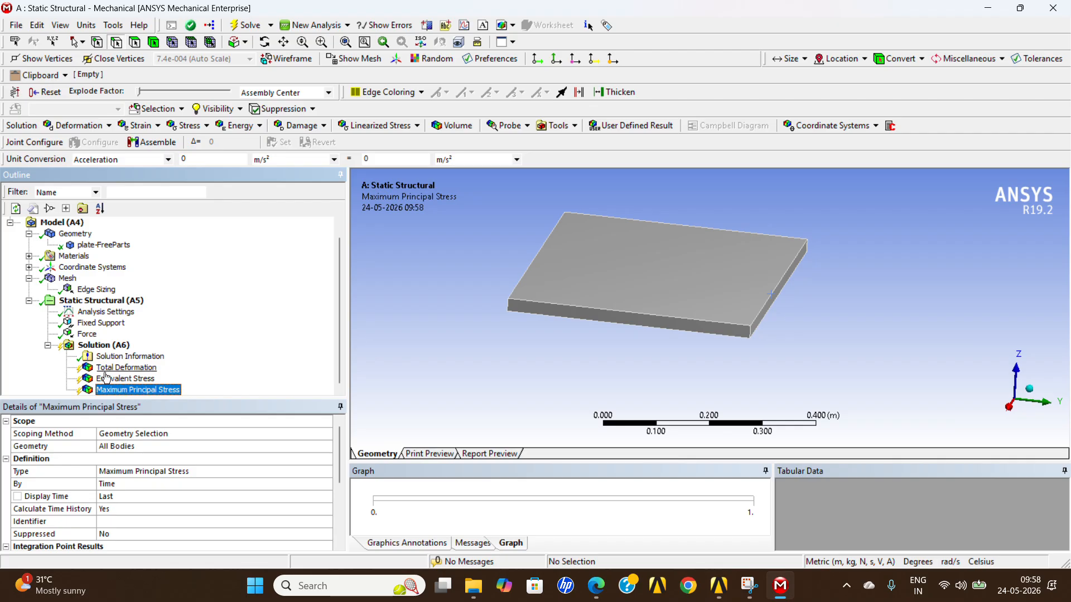
right_click(101, 348)
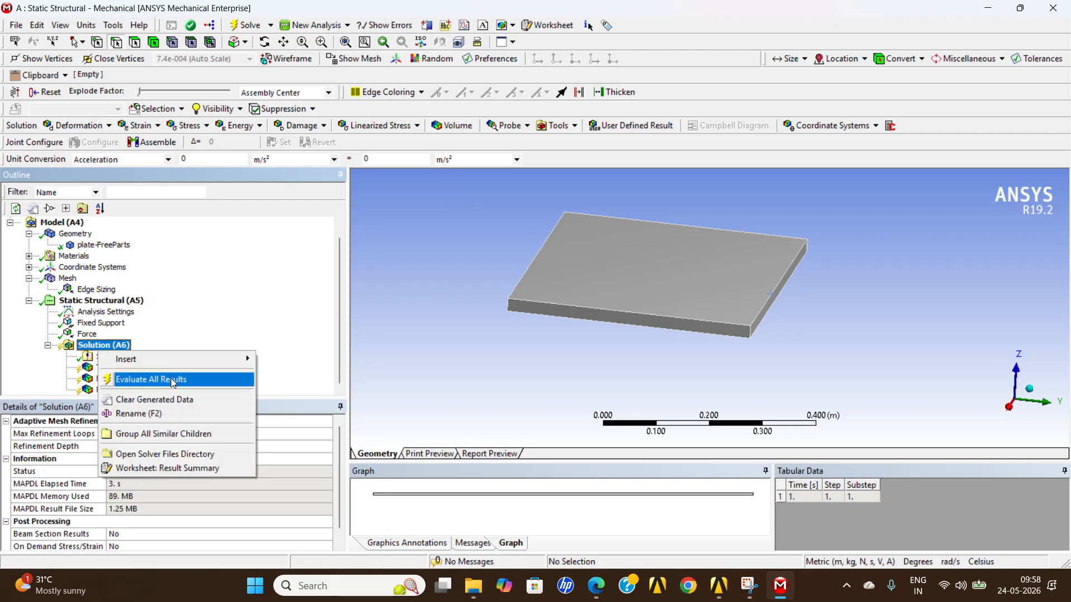
click(170, 379)
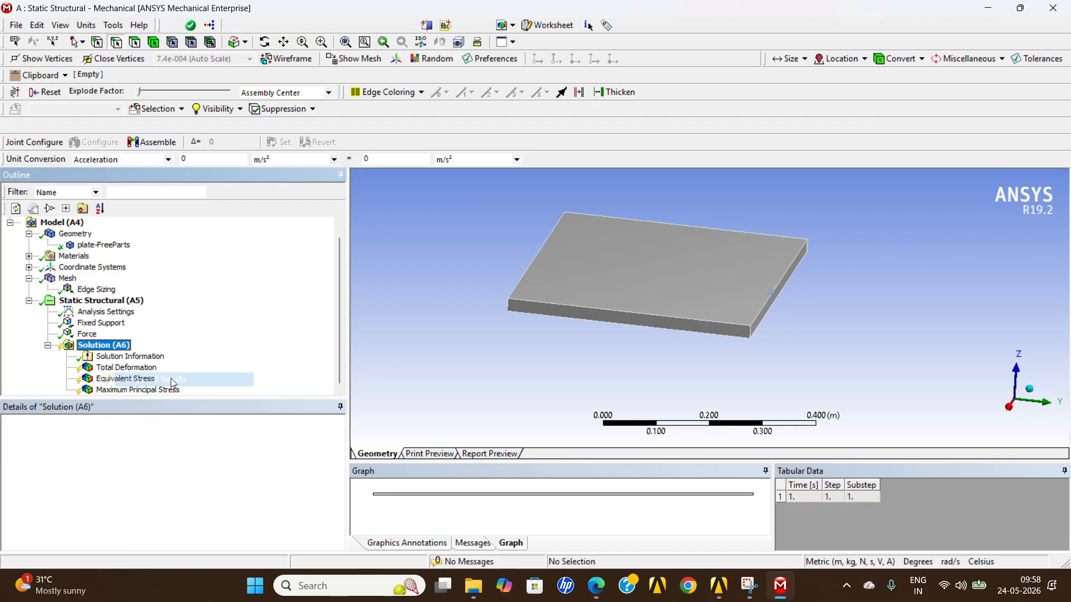
Display the Total Deformation result, examine the bent plate from its side and top, and animate it.
click(126, 367)
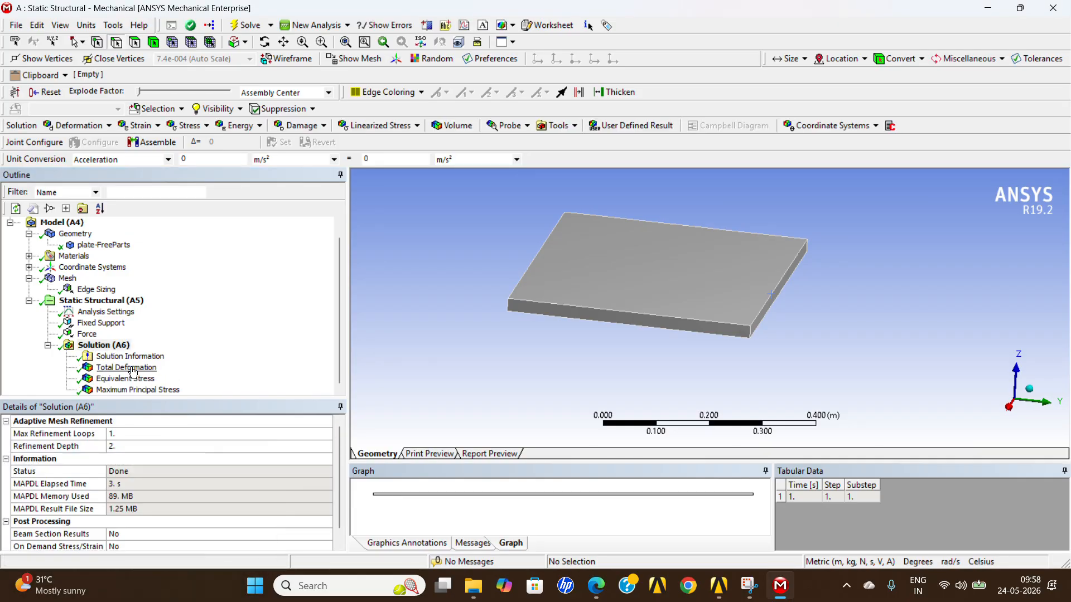
drag(556, 379, 616, 355)
drag(538, 322, 542, 308)
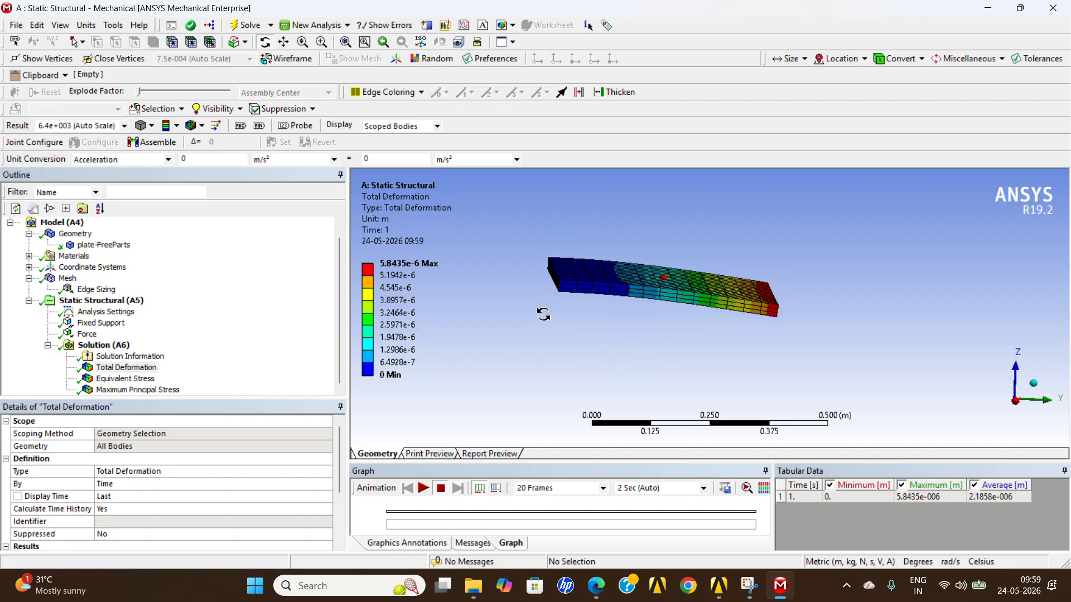
drag(781, 279, 784, 288)
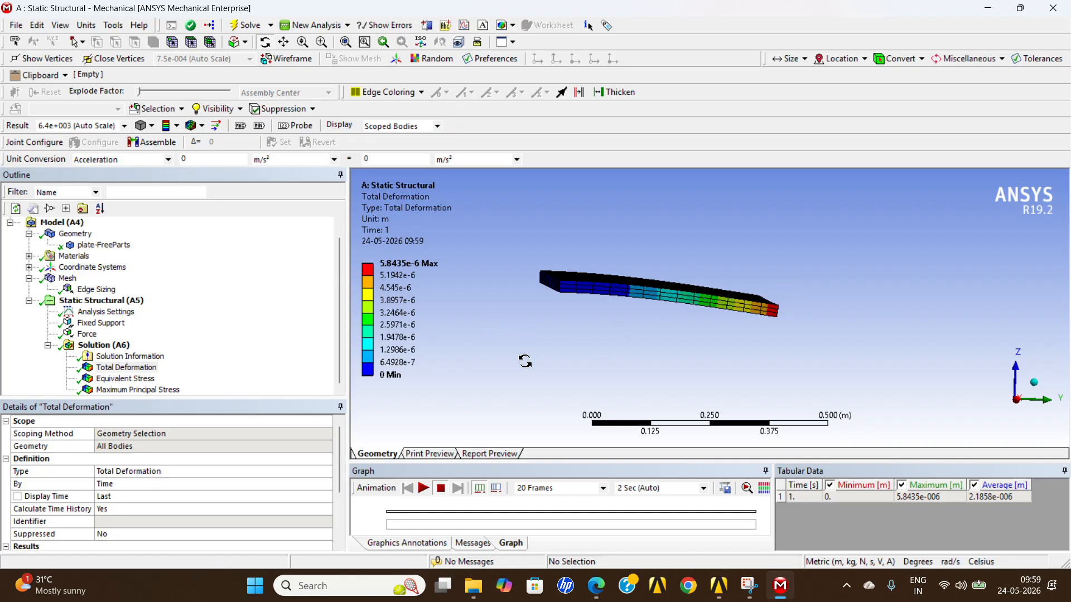
drag(582, 297, 579, 318)
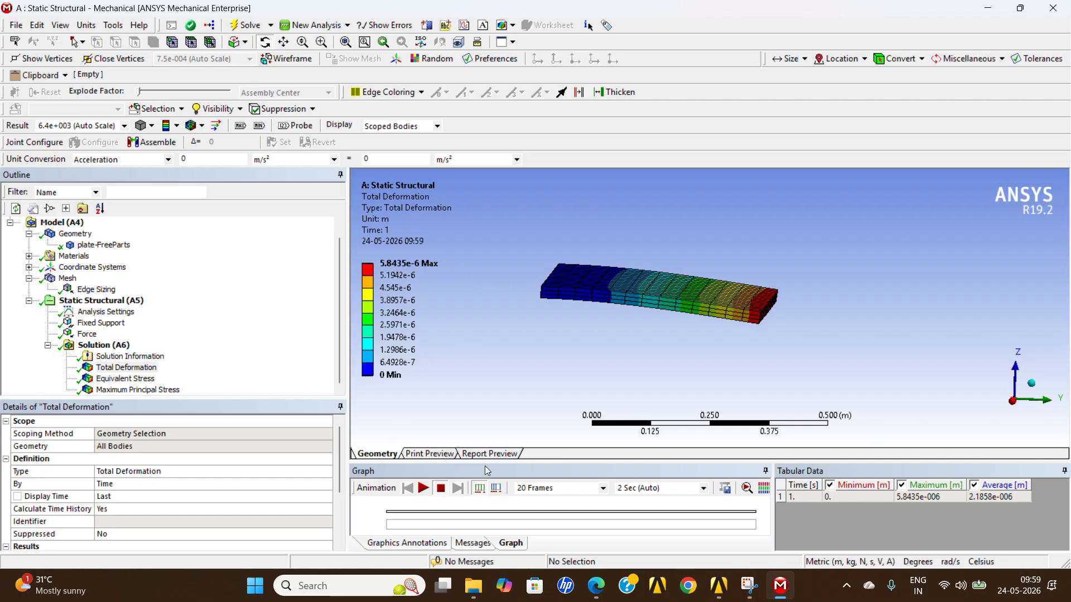
click(423, 488)
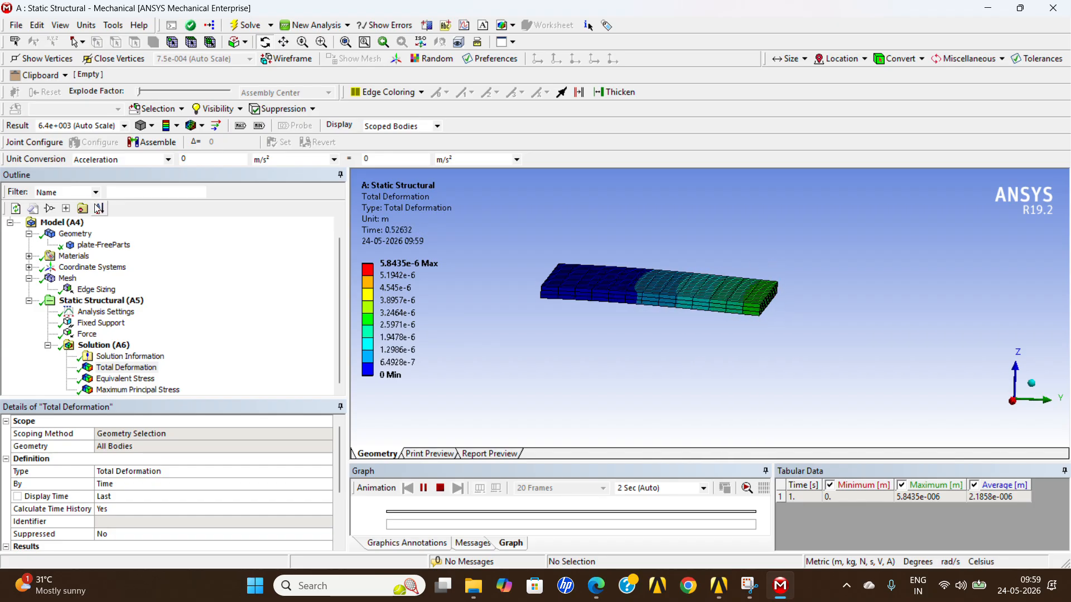
Set the result's deformation scale to 3.2e+004 (5x Auto) and replay the Total Deformation animation.
click(123, 126)
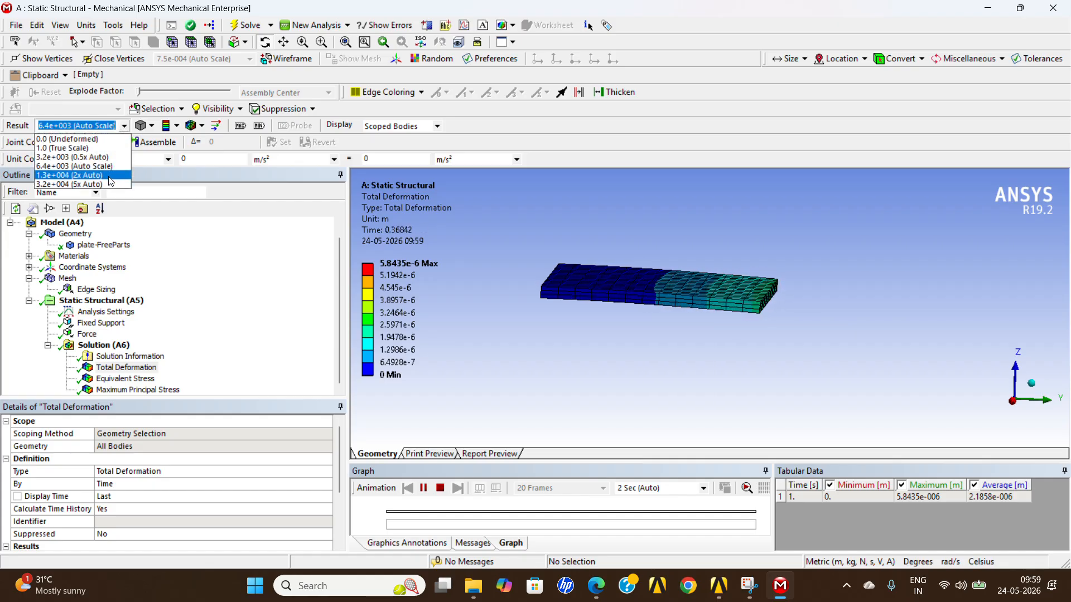
click(110, 184)
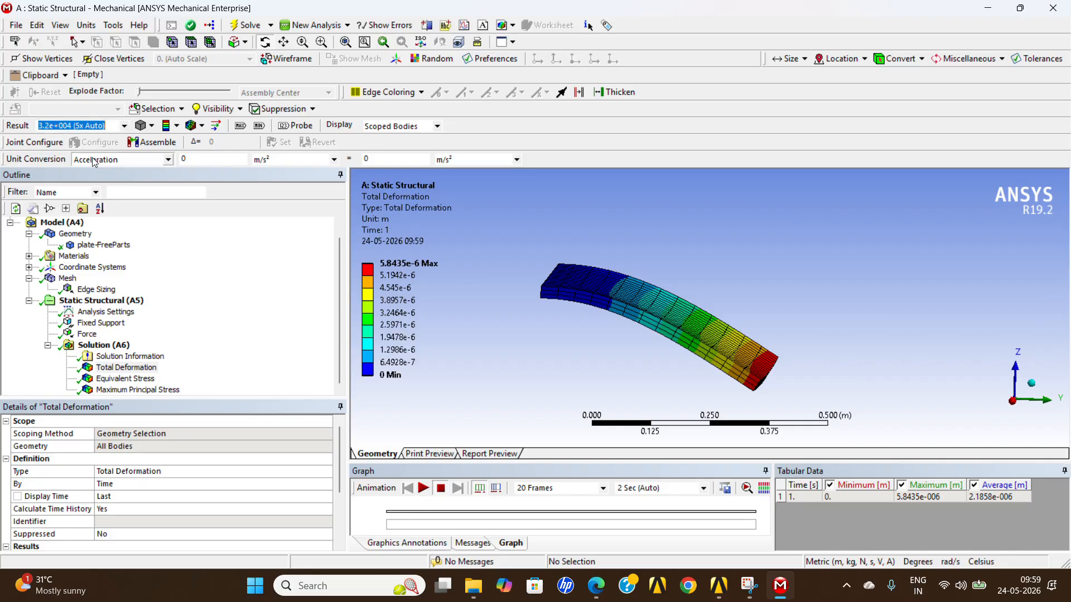
click(422, 489)
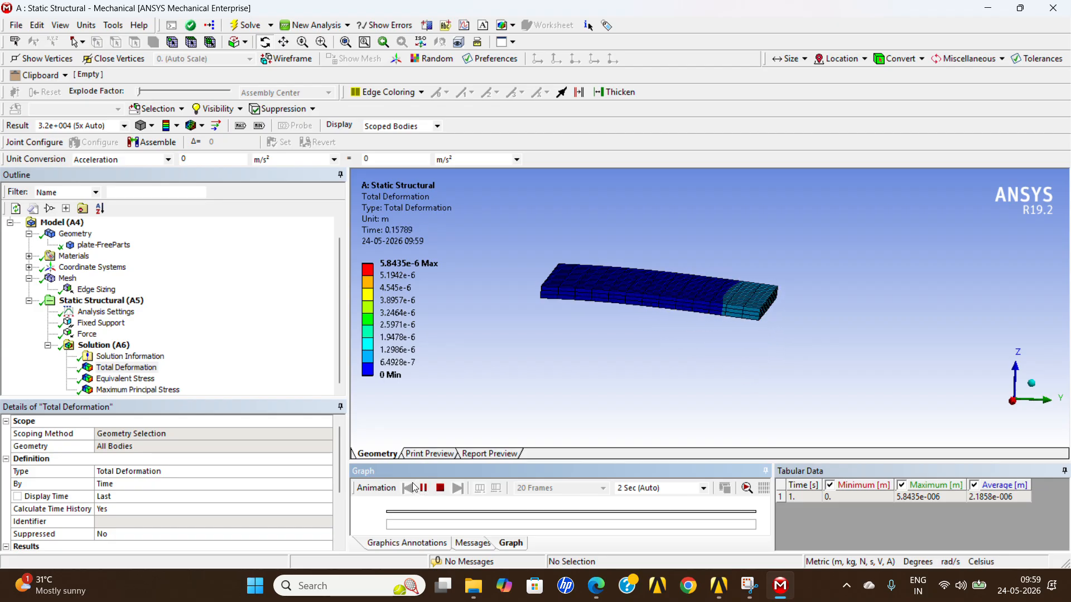
Display and animate the Equivalent Stress result, followed by the Maximum Principal Stress result.
click(125, 379)
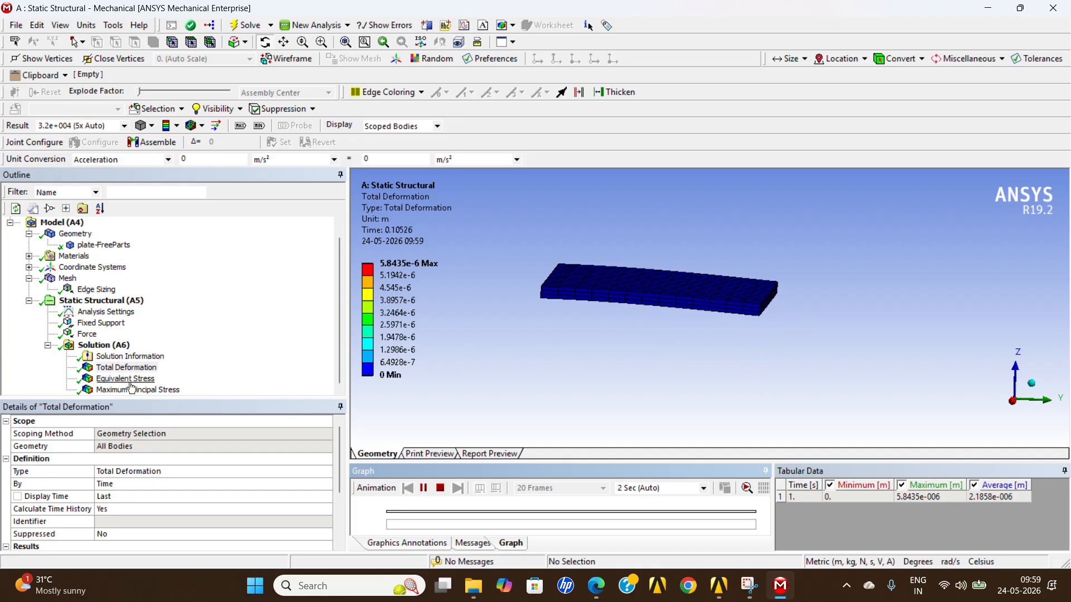
click(422, 488)
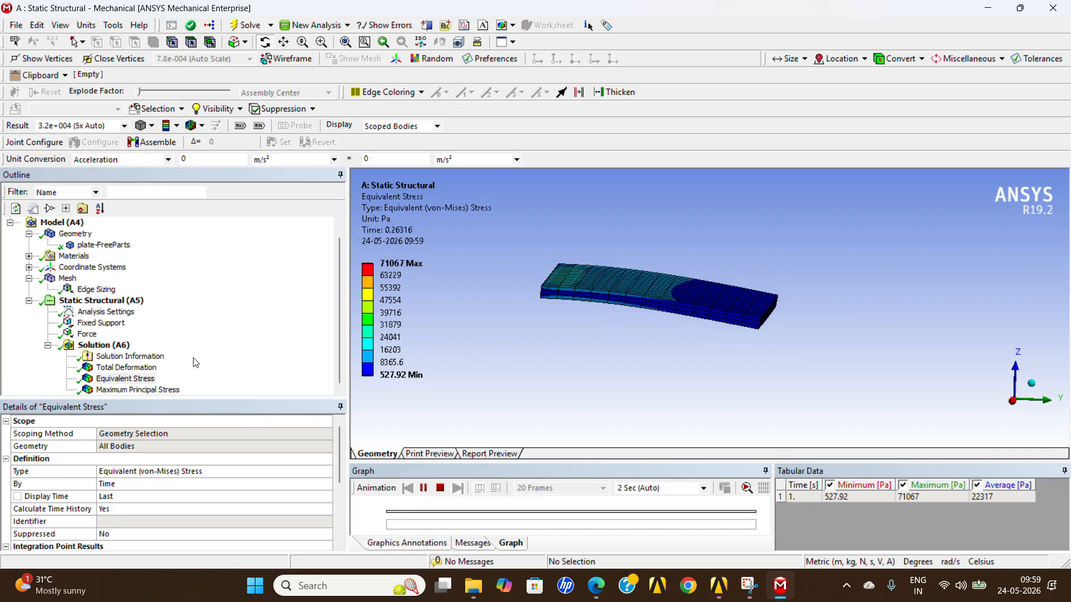
click(137, 390)
click(423, 489)
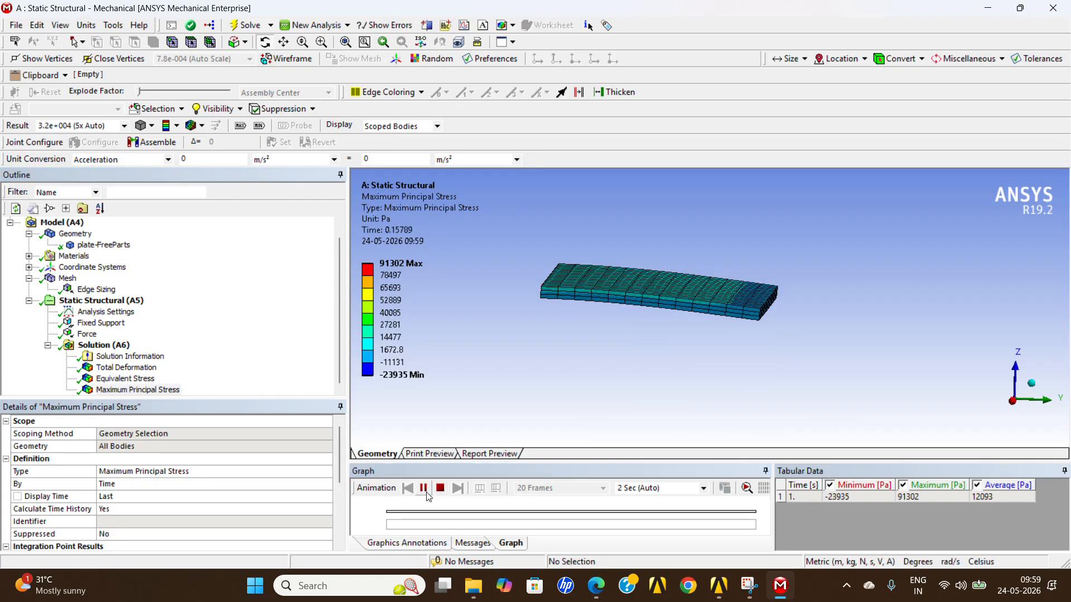